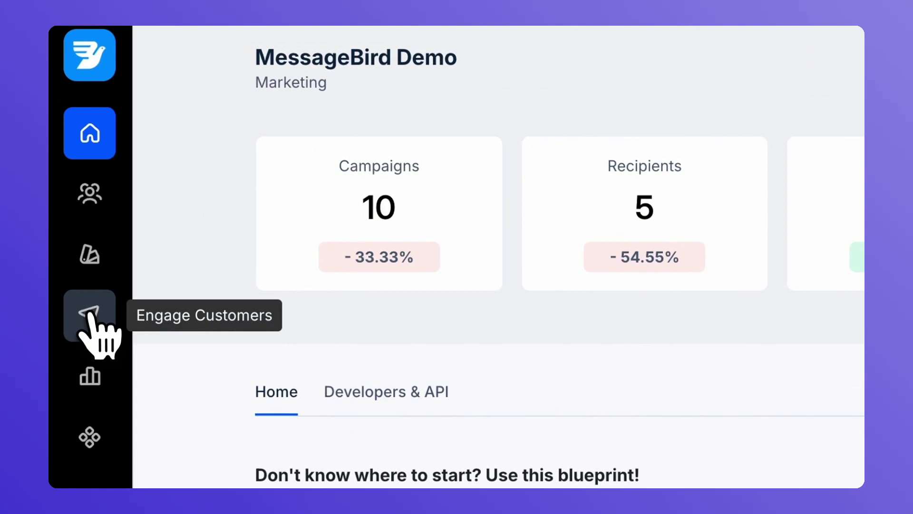
Open the Journeys Template Gallery from the Engage Customers area
{"action": "left_click", "coordinate": [89, 313]}
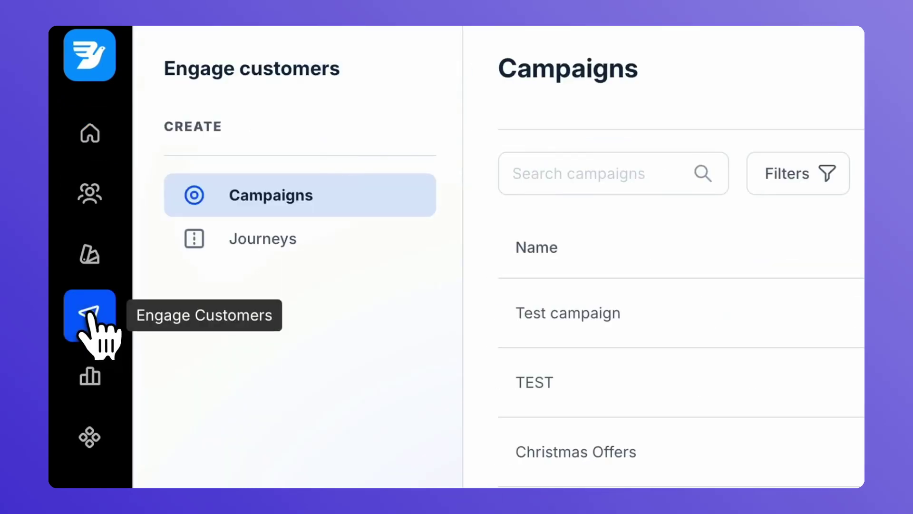
{"action": "left_click", "coordinate": [262, 240]}
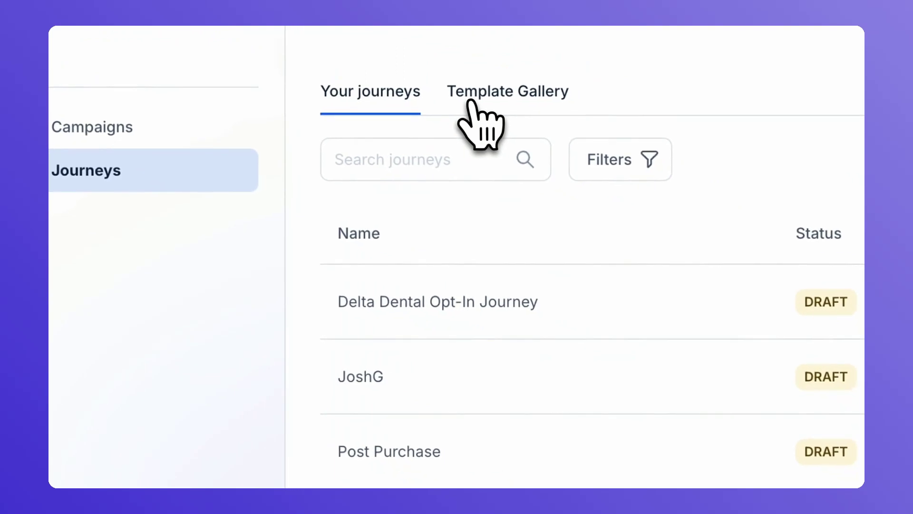
{"action": "left_click", "coordinate": [482, 101]}
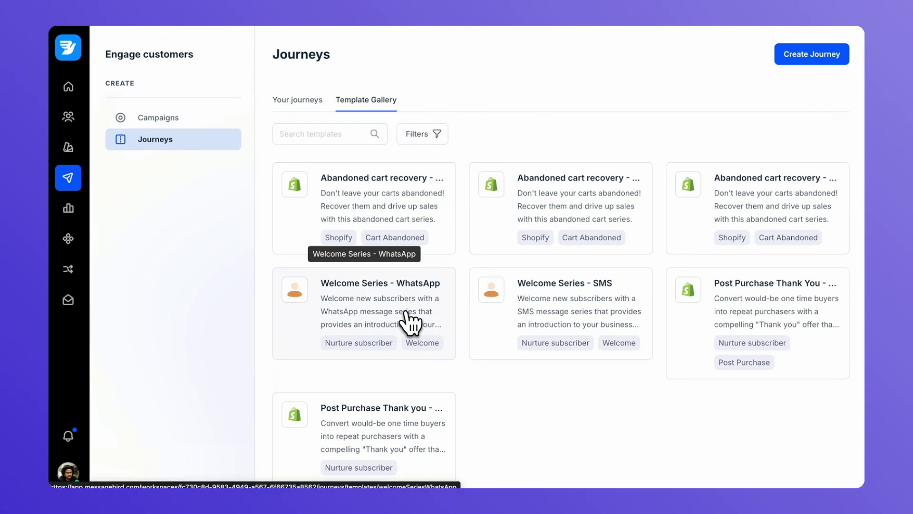
Open the Welcome Series - WhatsApp template and expand its Contacts, Whatsapp Channel and Whatsapp Template requirements
{"action": "left_click", "coordinate": [407, 315]}
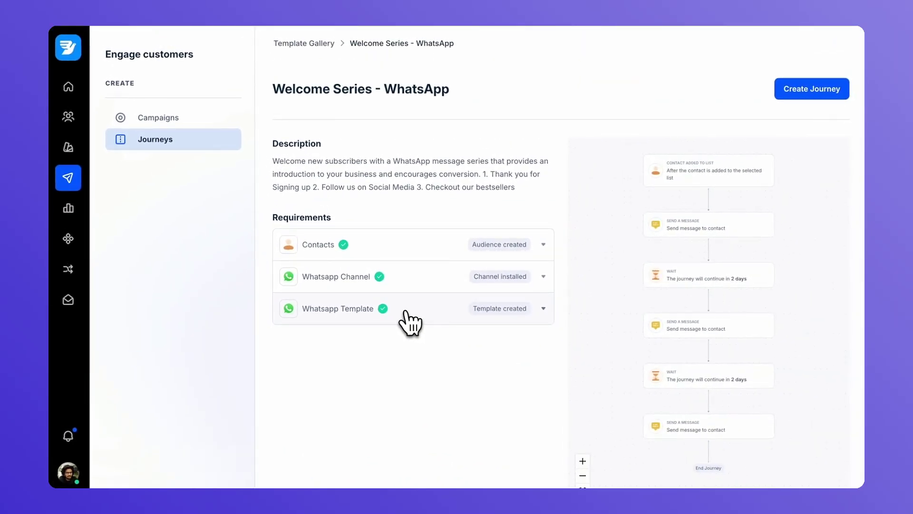
{"action": "left_click", "coordinate": [443, 249]}
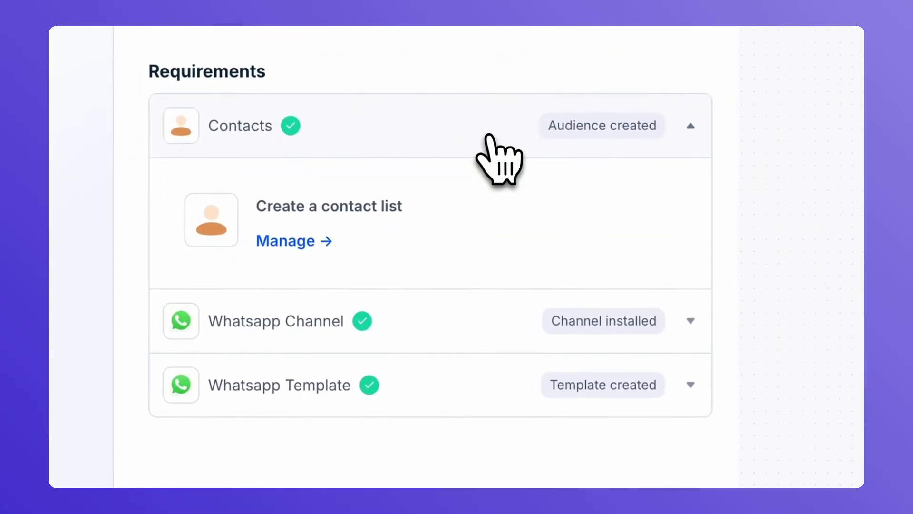
{"action": "left_click", "coordinate": [453, 318]}
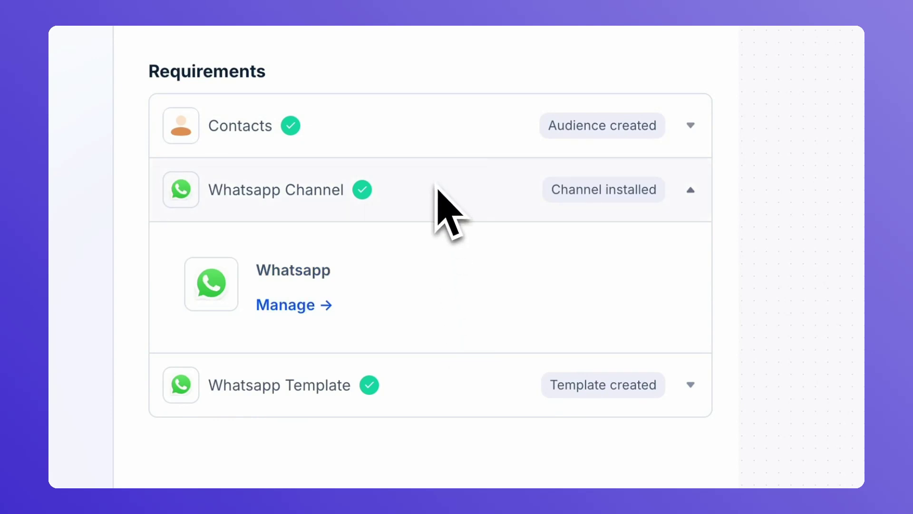
{"action": "left_click", "coordinate": [456, 383]}
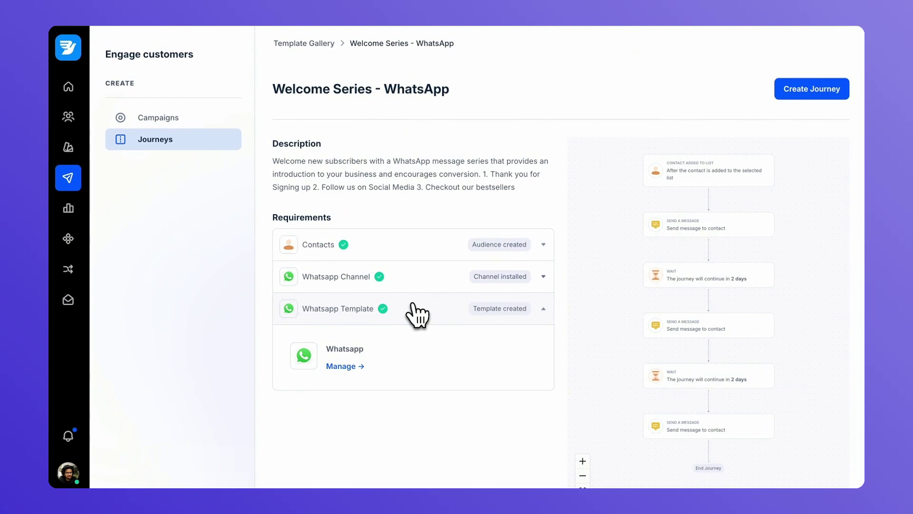
Start a new journey from the Template Gallery named 'Welcome Series - First'
{"action": "left_click", "coordinate": [322, 49]}
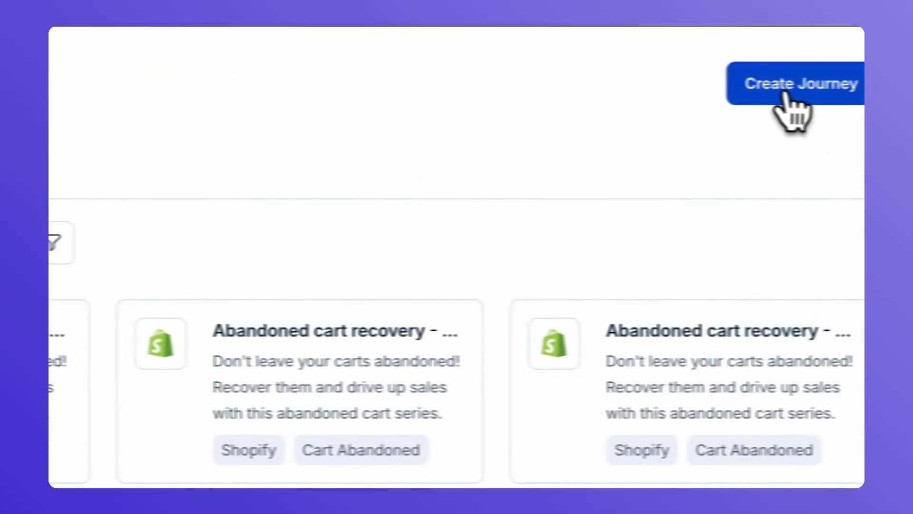
{"action": "left_click", "coordinate": [791, 105]}
{"action": "type", "text": "Welcom"}
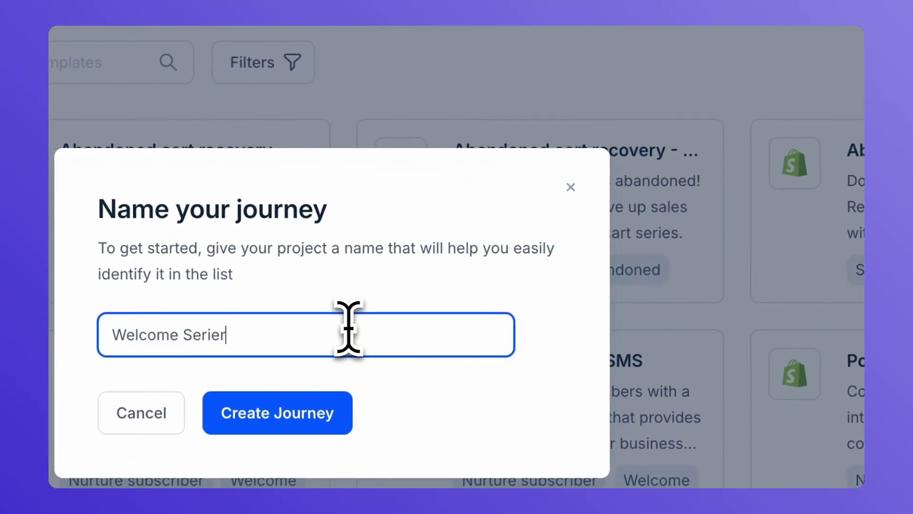
{"action": "type", "text": "e Series - First"}
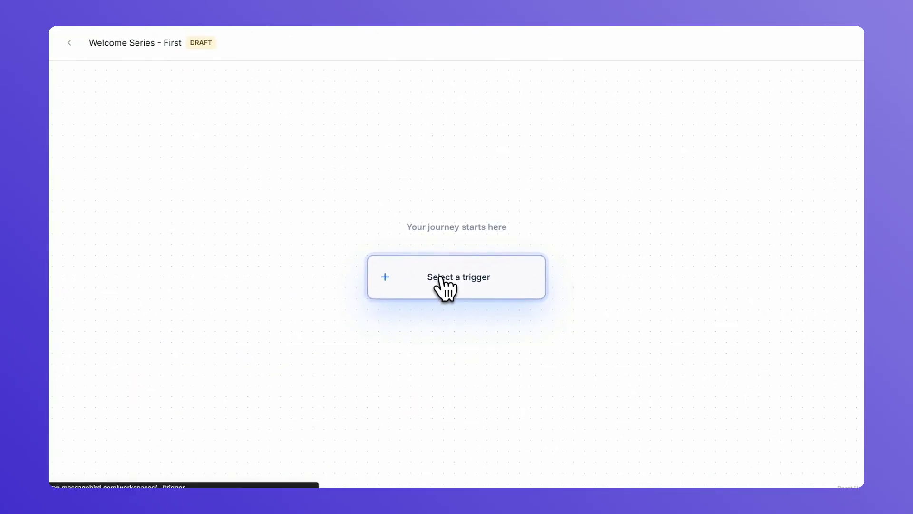
Set the trigger to Contact Added To List, using the Demo | WhatsApp Subscriber List
{"action": "left_click", "coordinate": [438, 280]}
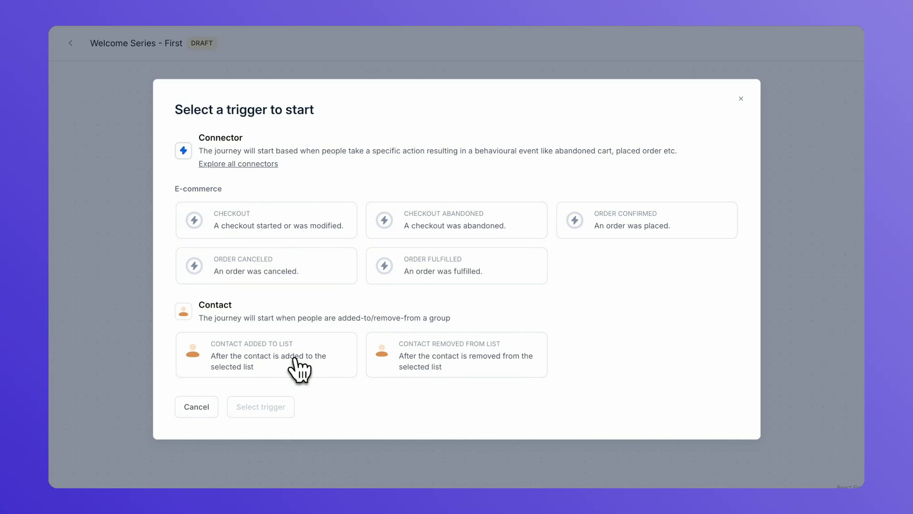
{"action": "left_click", "coordinate": [294, 358]}
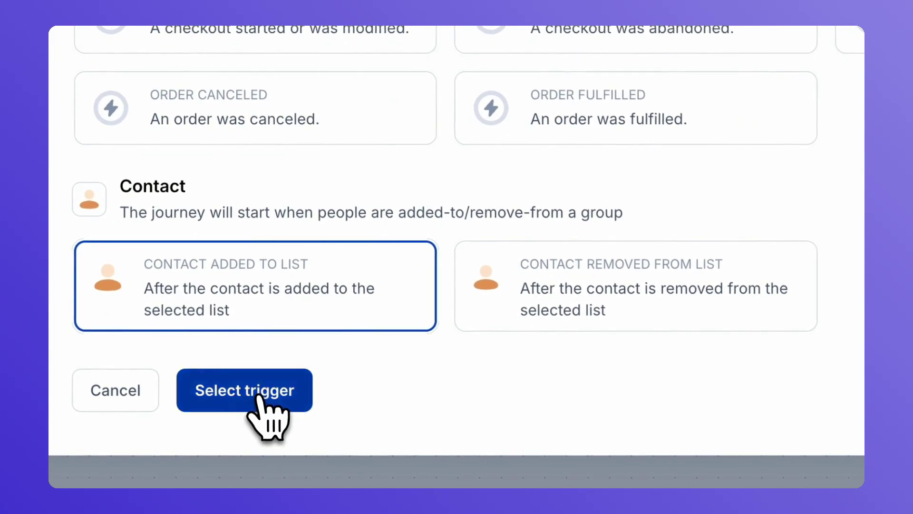
{"action": "left_click", "coordinate": [258, 396]}
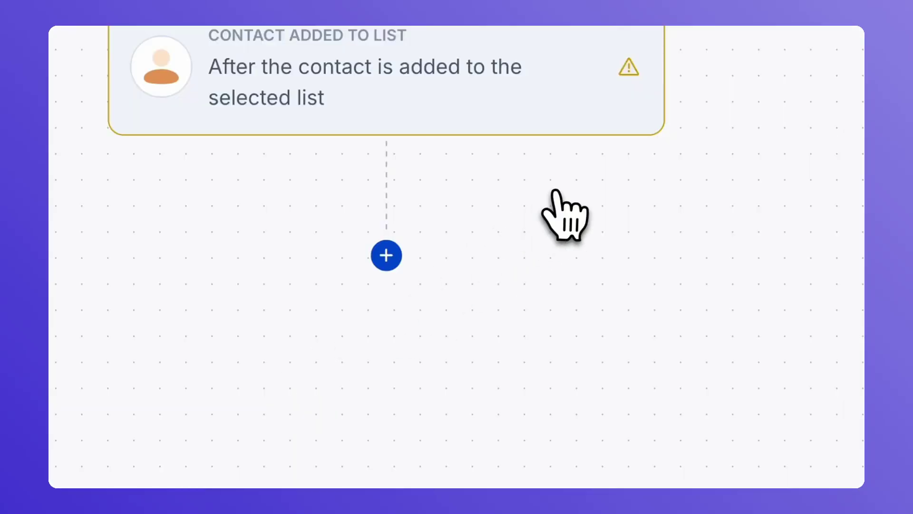
{"action": "left_click", "coordinate": [571, 114]}
{"action": "left_click", "coordinate": [737, 131]}
{"action": "left_click", "coordinate": [476, 199]}
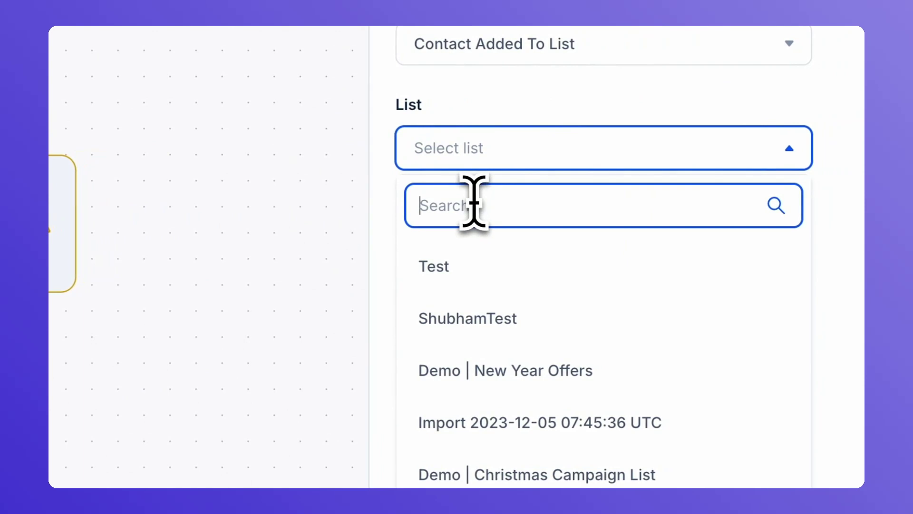
{"action": "type", "text": "whats"}
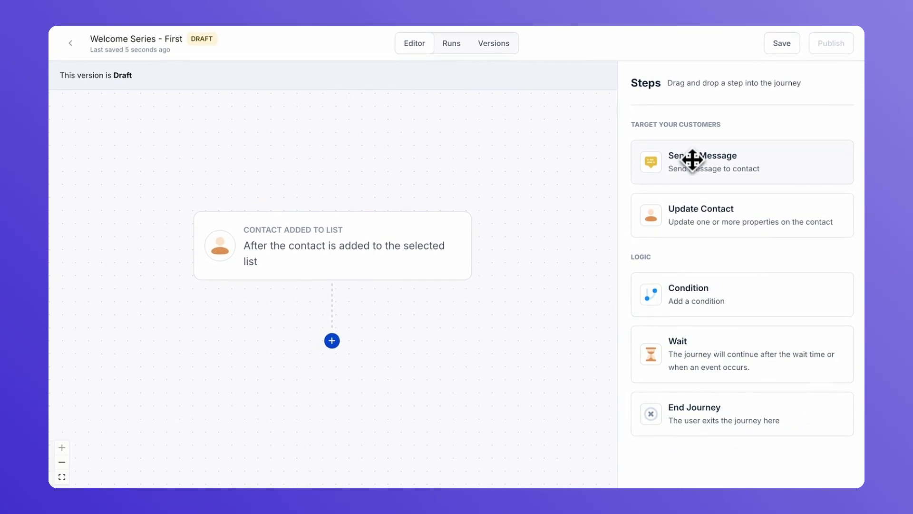
Add a Send a Message step below the trigger using Conversational Marketing WA and template Demo | Welcome Journey Series 1
{"action": "left_click_drag", "start_coordinate": [692, 160], "coordinate": [331, 359]}
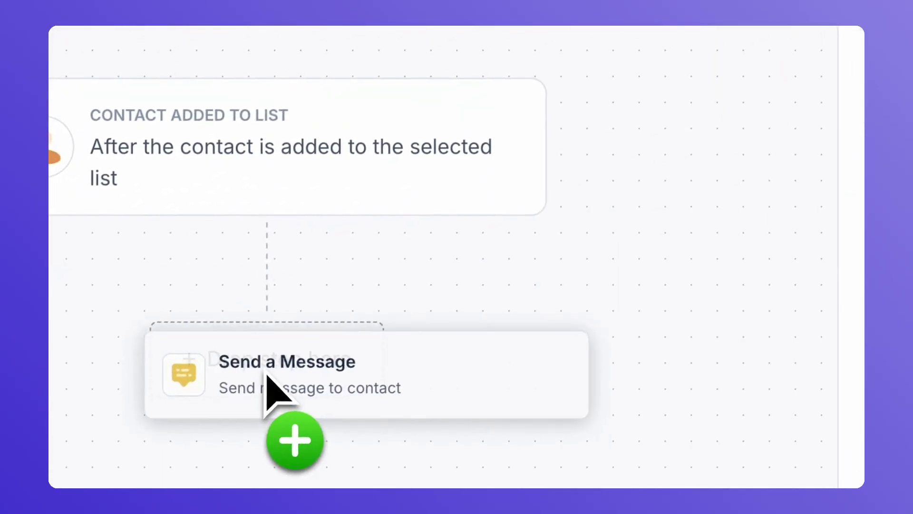
{"action": "left_click_drag", "start_coordinate": [266, 375], "coordinate": [266, 377]}
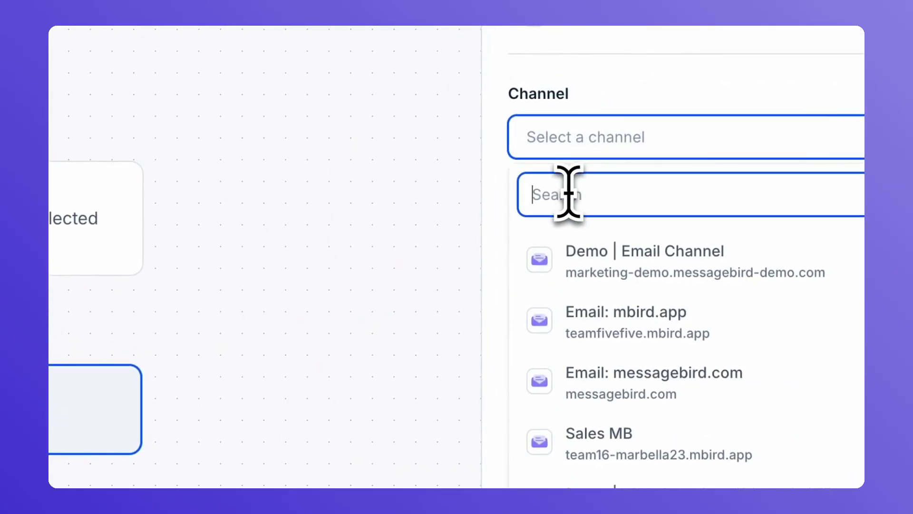
{"action": "type", "text": "conver"}
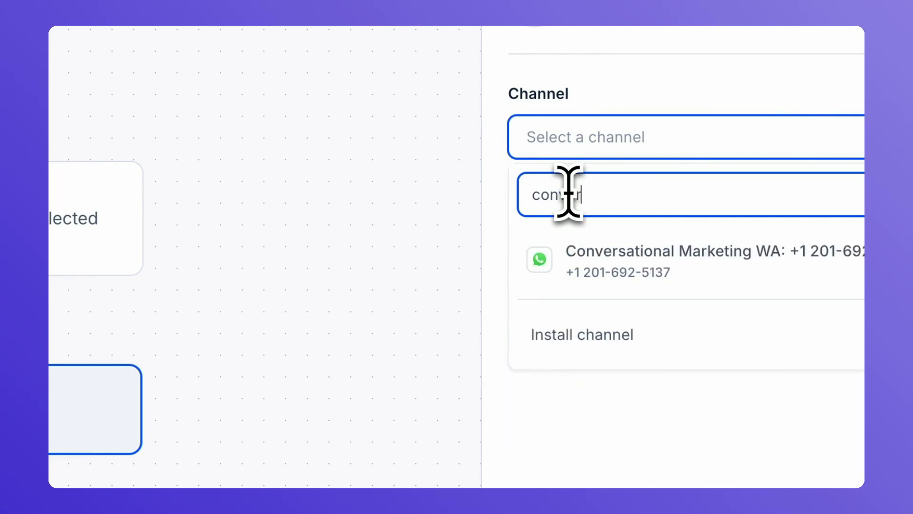
{"action": "left_click", "coordinate": [589, 259]}
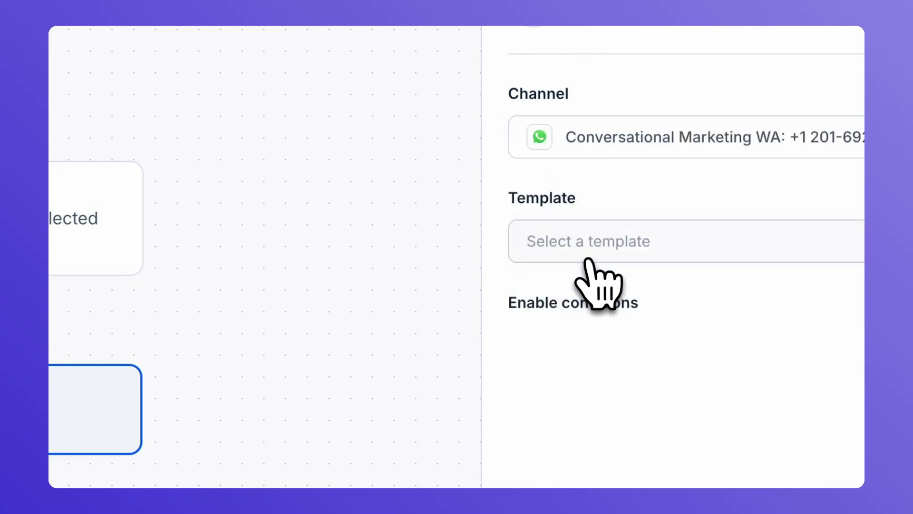
{"action": "left_click", "coordinate": [600, 253]}
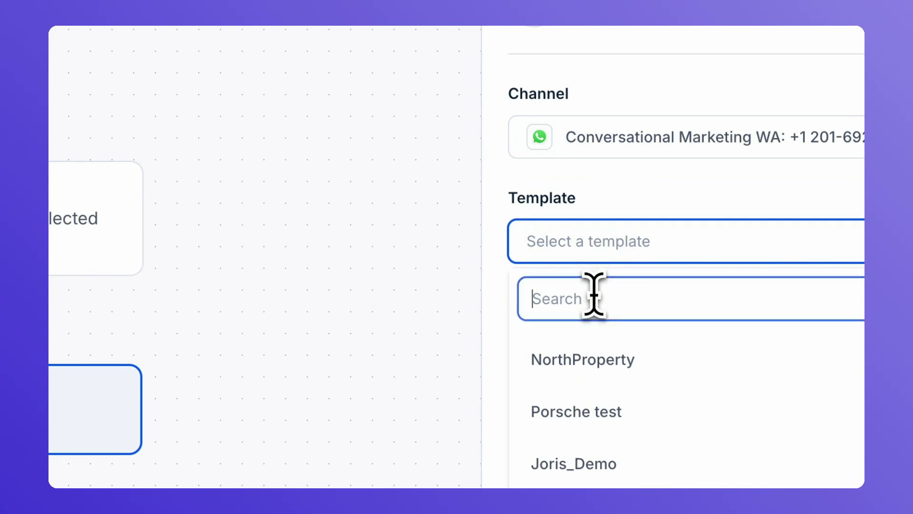
{"action": "type", "text": "welc"}
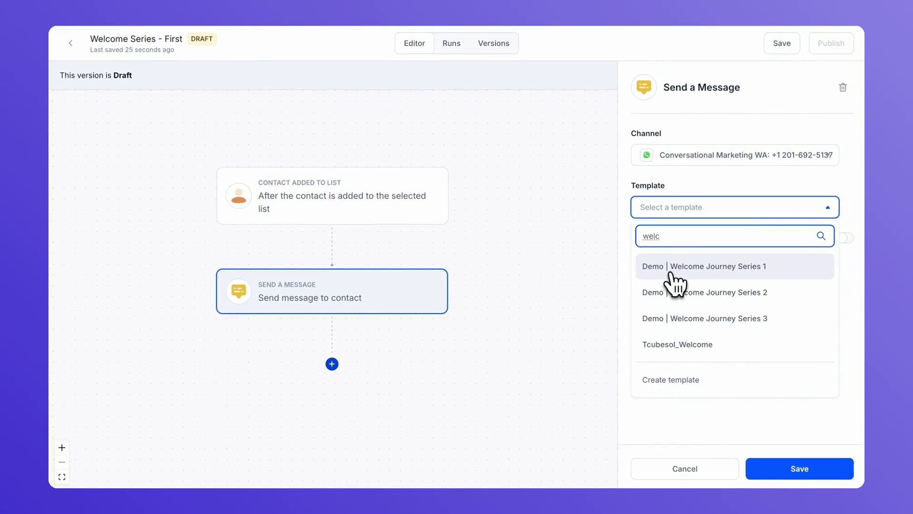
{"action": "left_click", "coordinate": [670, 273]}
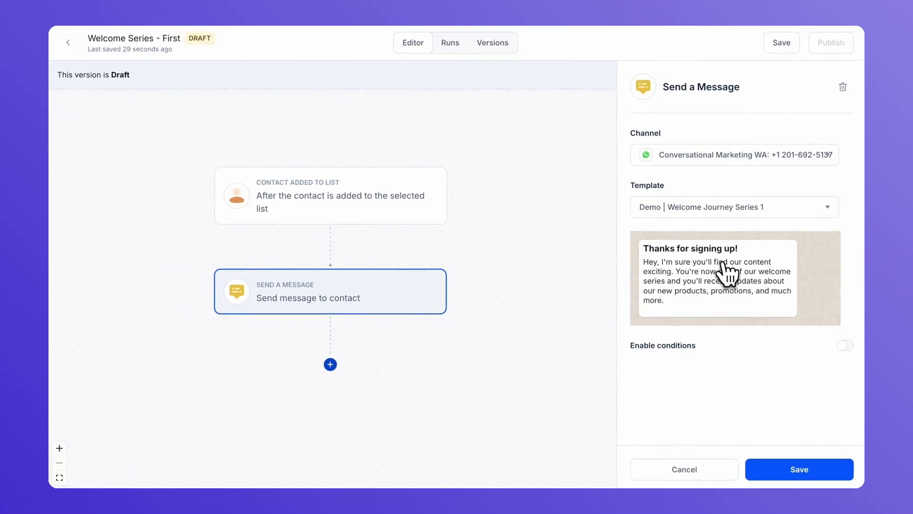
{"action": "left_click", "coordinate": [766, 469]}
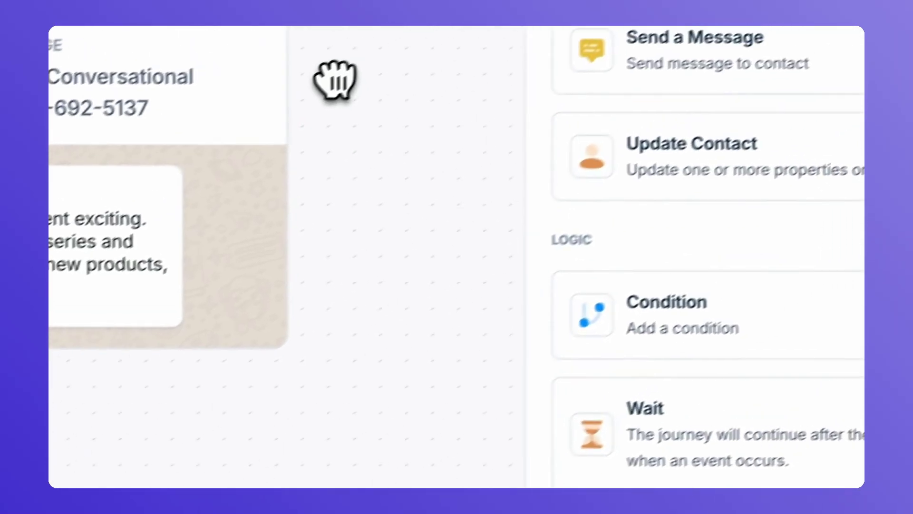
Add a Wait step below the first message and set it to 2 days
{"action": "left_click_drag", "start_coordinate": [532, 297], "coordinate": [373, 382]}
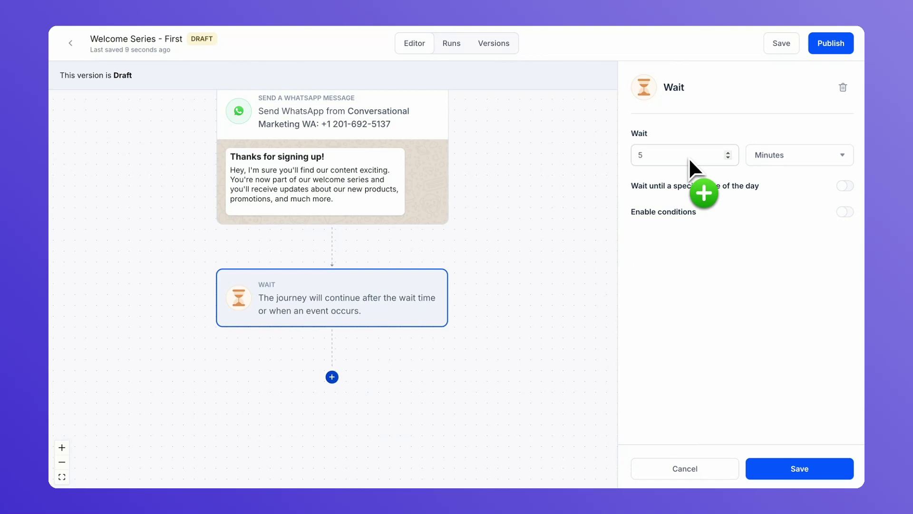
{"action": "left_click", "coordinate": [774, 155]}
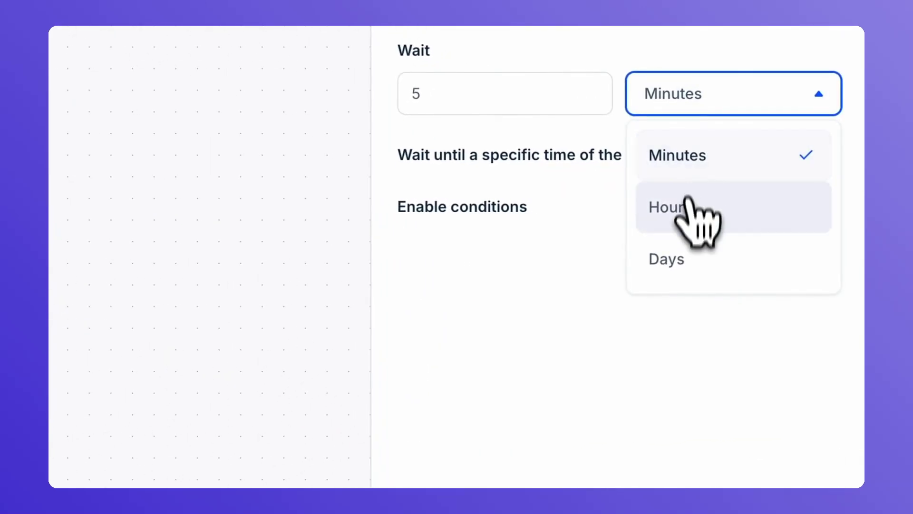
{"action": "left_click", "coordinate": [679, 261]}
{"action": "left_click", "coordinate": [515, 99]}
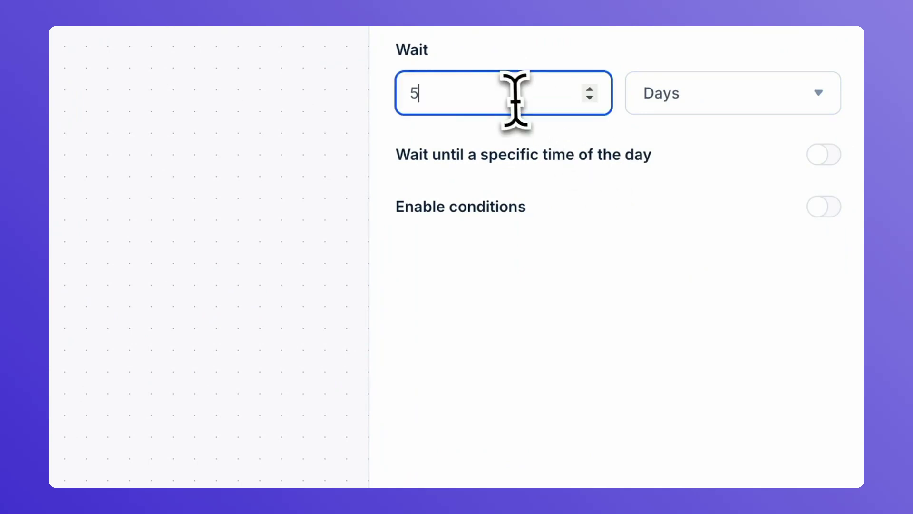
{"action": "type", "text": "2"}
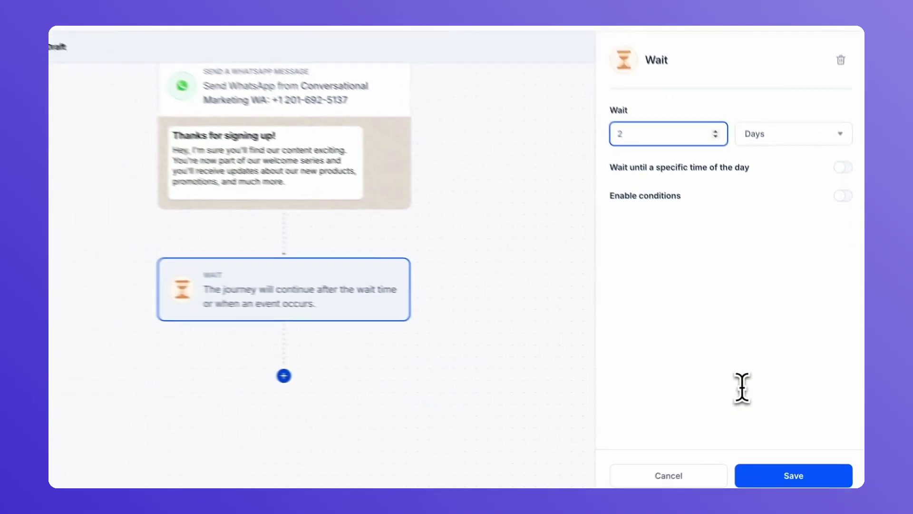
{"action": "left_click", "coordinate": [780, 475]}
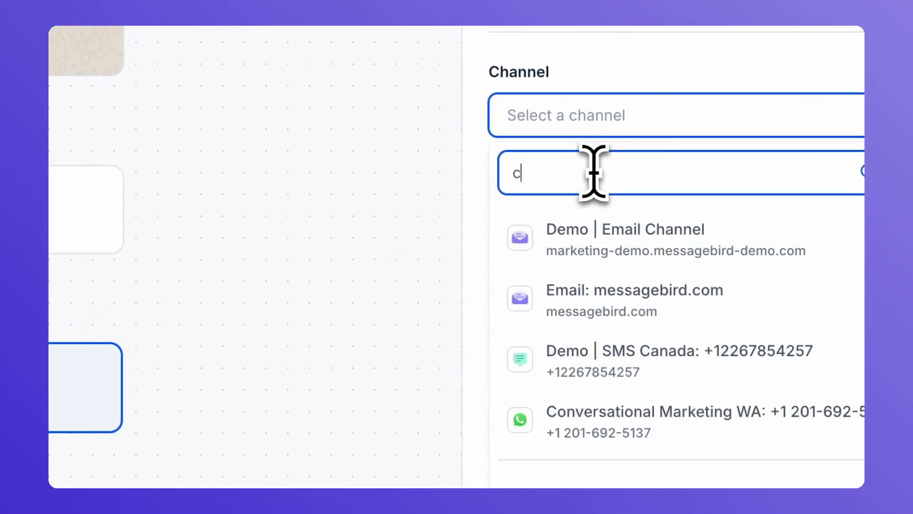
Configure the second message step with Conversational Marketing WA and template Demo | Welcome Journey Series 2
{"action": "type", "text": "ver"}
{"action": "left_click", "coordinate": [609, 228]}
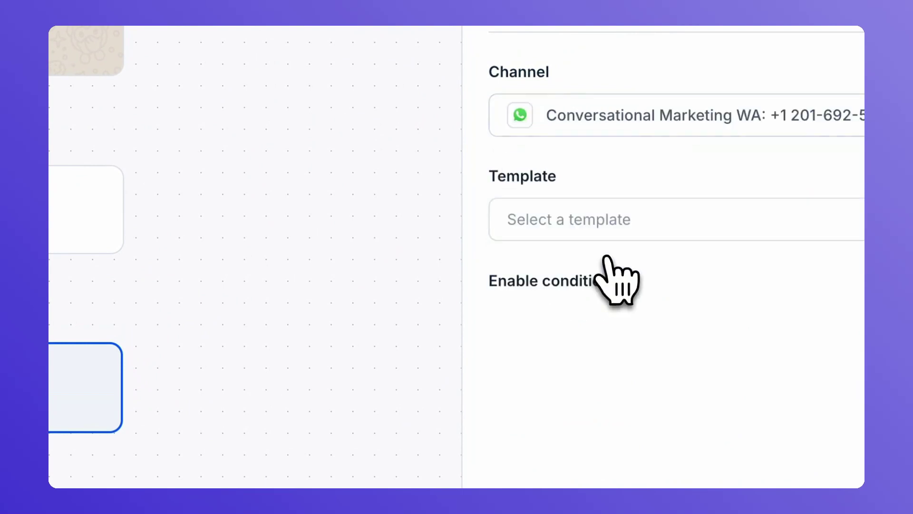
{"action": "left_click", "coordinate": [598, 228]}
{"action": "left_click", "coordinate": [577, 272]}
{"action": "type", "text": "wel"}
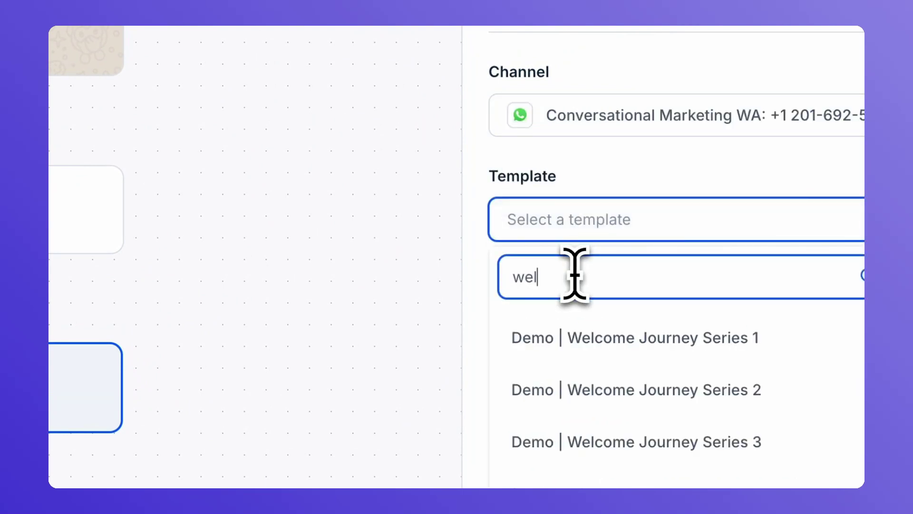
{"action": "left_click", "coordinate": [590, 389]}
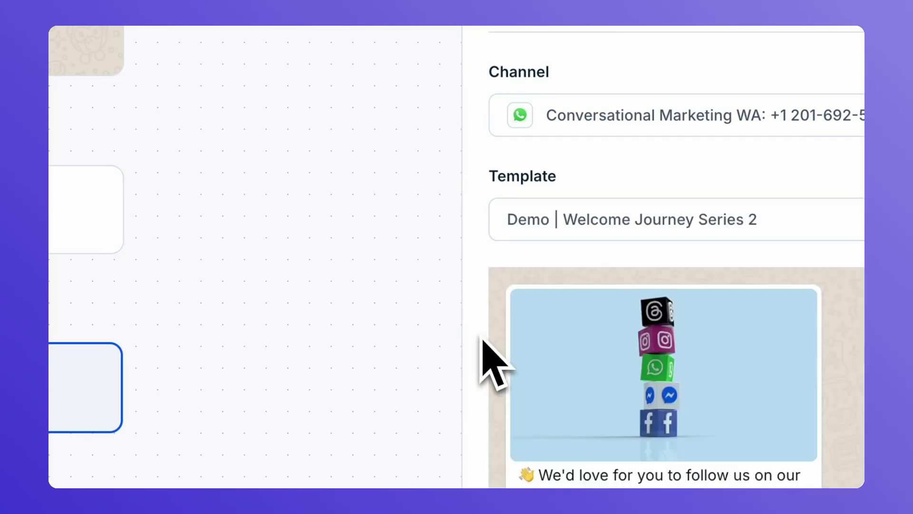
{"action": "scroll", "coordinate": [541, 315], "scroll_direction": "down", "scroll_amount": 5}
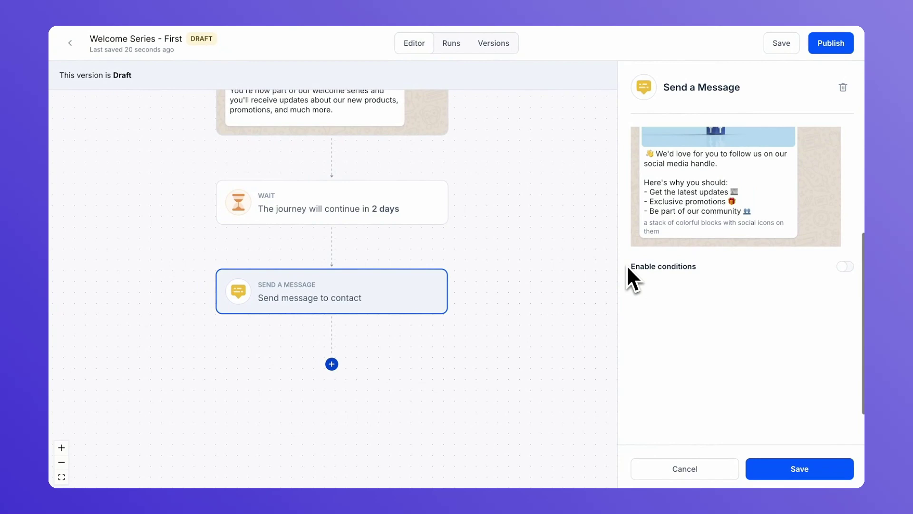
{"action": "left_click", "coordinate": [763, 466]}
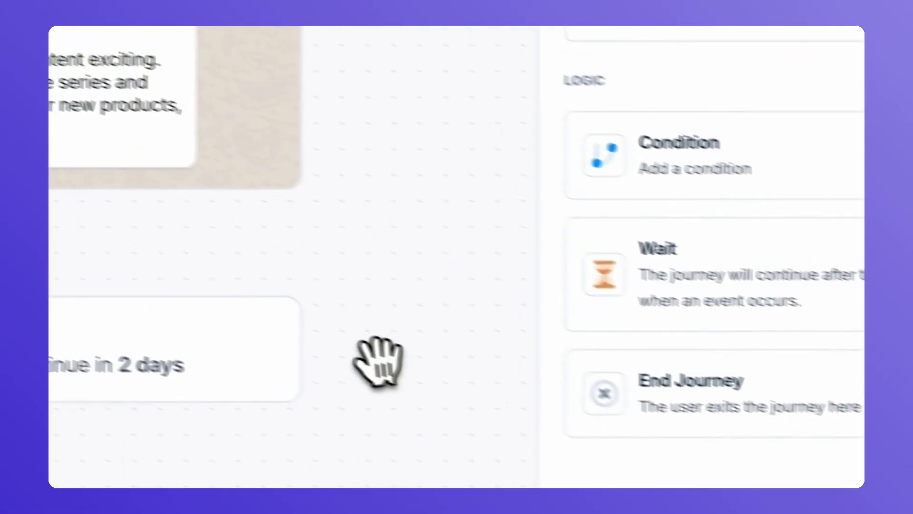
Add a Wait step of 2 days at the end of the flow, below the Series 2 message
{"action": "left_click_drag", "start_coordinate": [419, 399], "coordinate": [405, 77]}
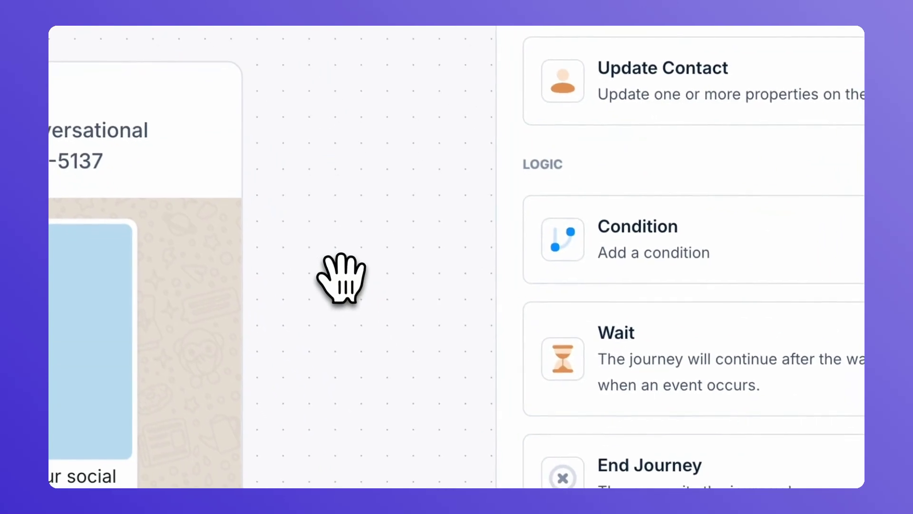
{"action": "left_click_drag", "start_coordinate": [332, 371], "coordinate": [350, 116]}
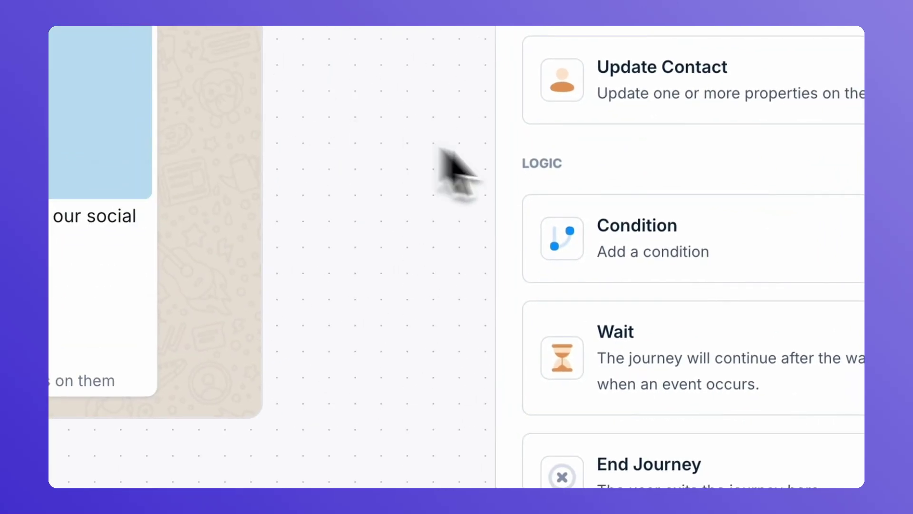
{"action": "left_click_drag", "start_coordinate": [648, 333], "coordinate": [36, 508]}
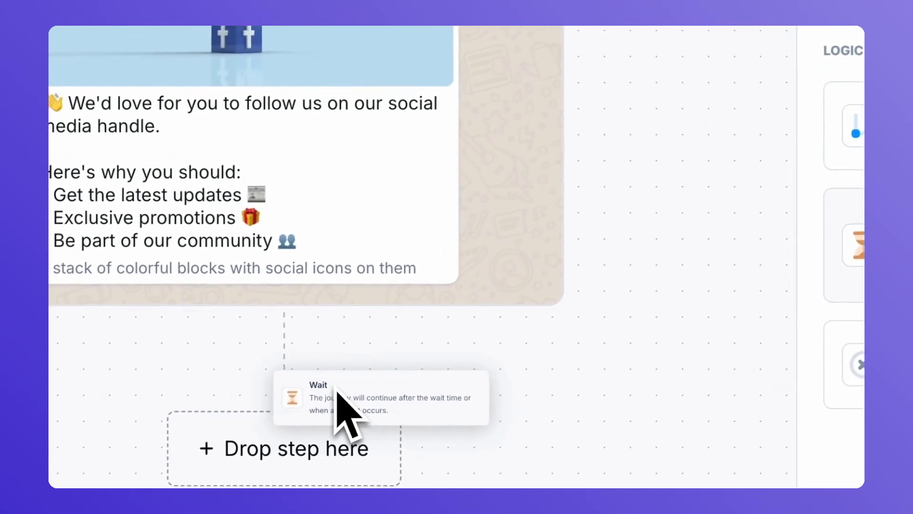
{"action": "left_click_drag", "start_coordinate": [337, 391], "coordinate": [279, 428]}
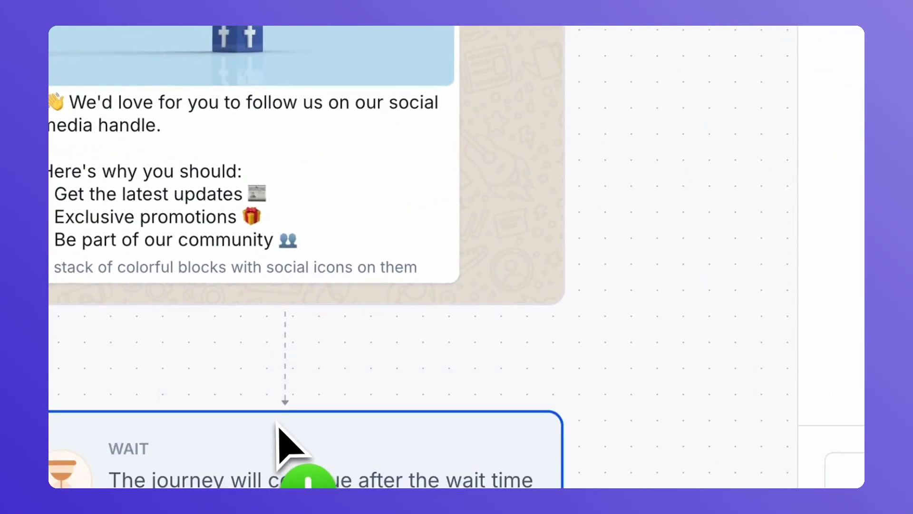
{"action": "left_click", "coordinate": [539, 104]}
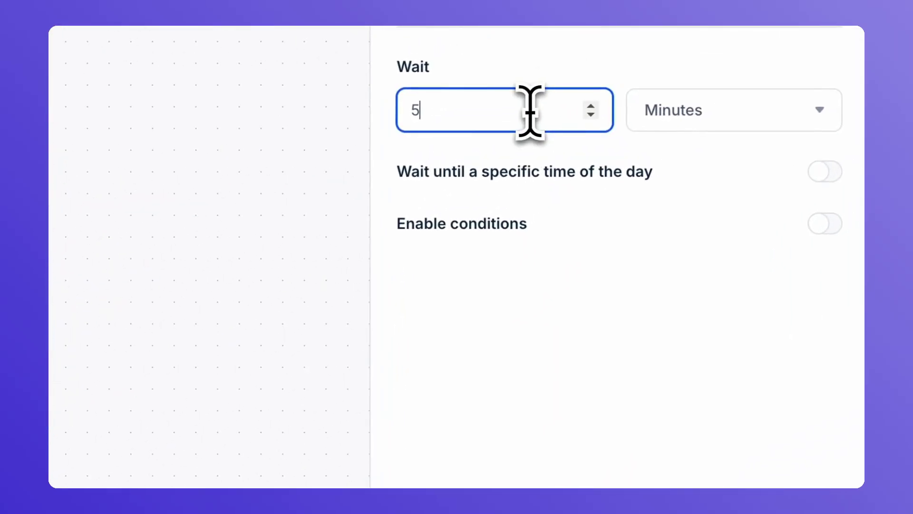
{"action": "key", "text": "BackSpace"}
{"action": "type", "text": "2"}
{"action": "left_click", "coordinate": [697, 102]}
{"action": "left_click", "coordinate": [675, 274]}
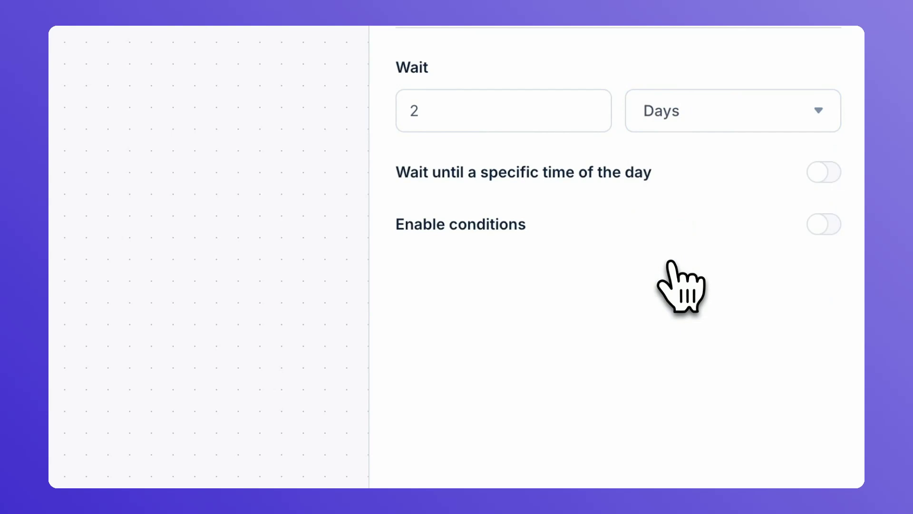
{"action": "left_click", "coordinate": [670, 468]}
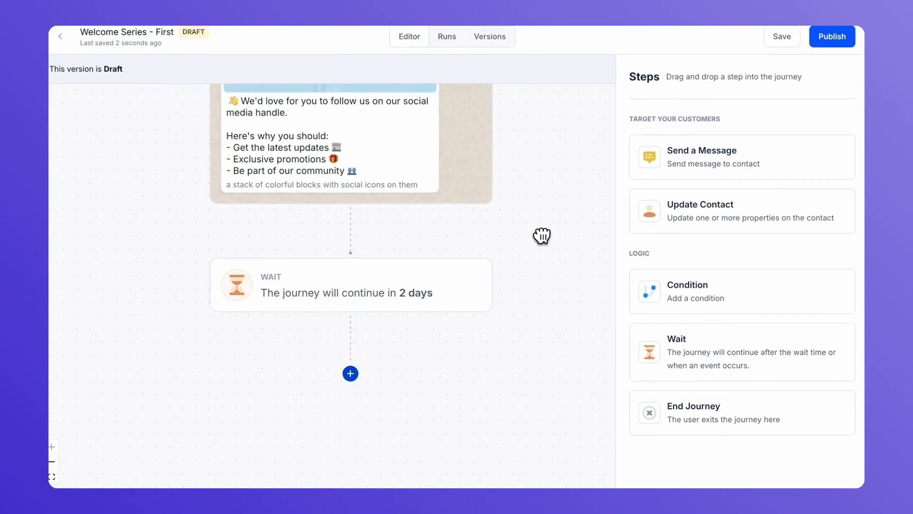
Add a message step after the second wait using Conversational Marketing WA and template Demo | Welcome Journey Series 3
{"action": "left_click_drag", "start_coordinate": [542, 235], "coordinate": [544, 205]}
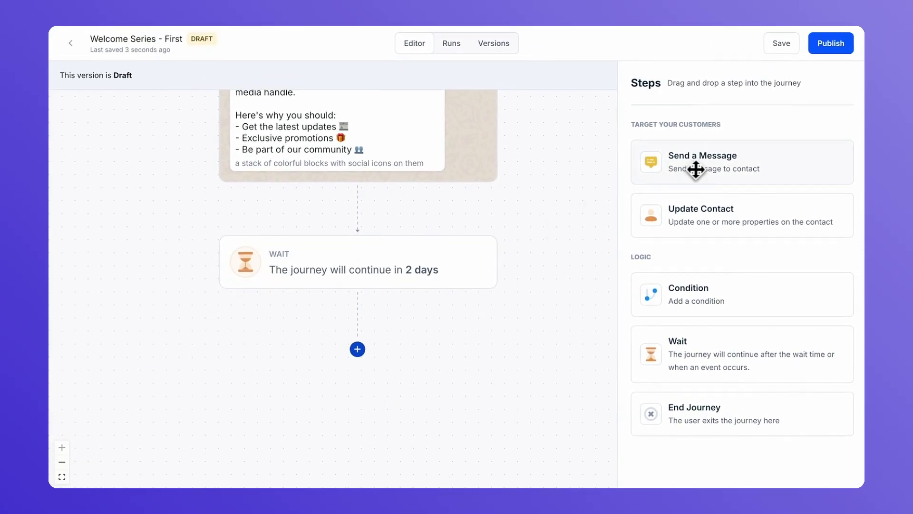
{"action": "left_click_drag", "start_coordinate": [696, 169], "coordinate": [342, 377]}
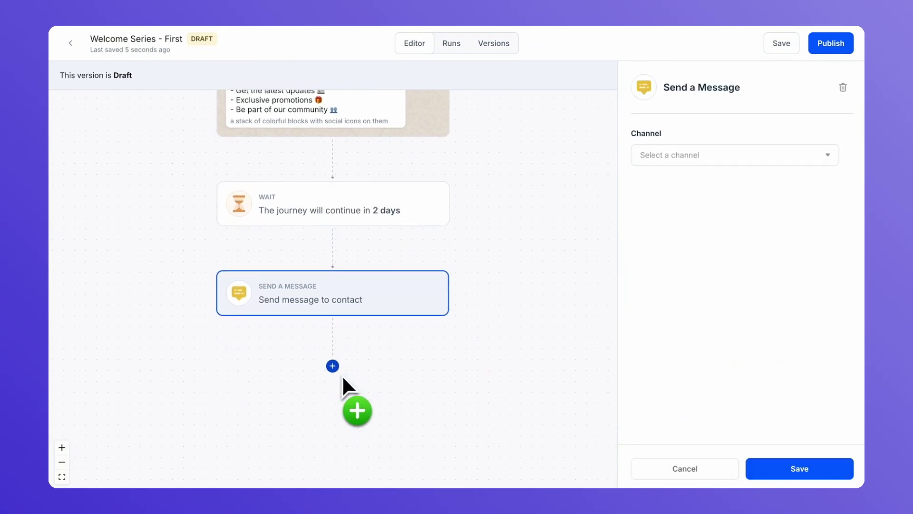
{"action": "left_click", "coordinate": [691, 157]}
{"action": "type", "text": "conve"}
{"action": "left_click", "coordinate": [702, 220]}
{"action": "left_click", "coordinate": [703, 209]}
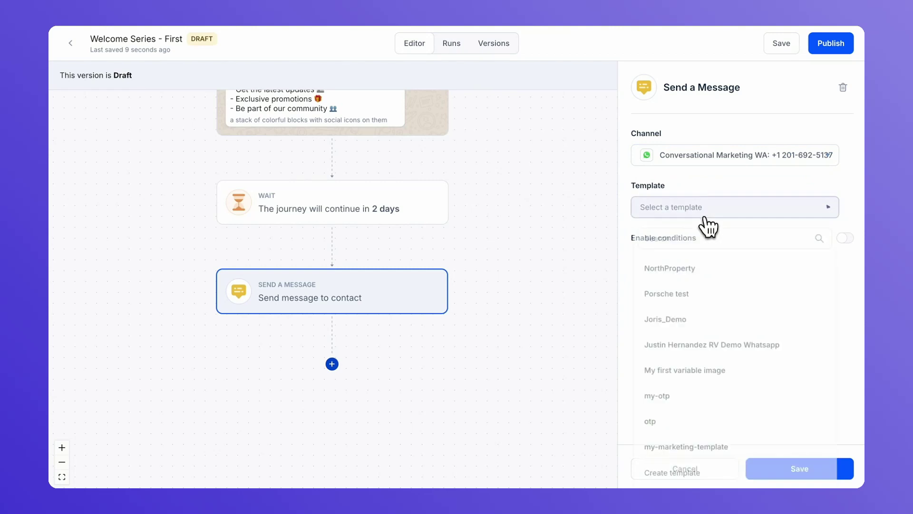
{"action": "left_click", "coordinate": [694, 240]}
{"action": "type", "text": "welc"}
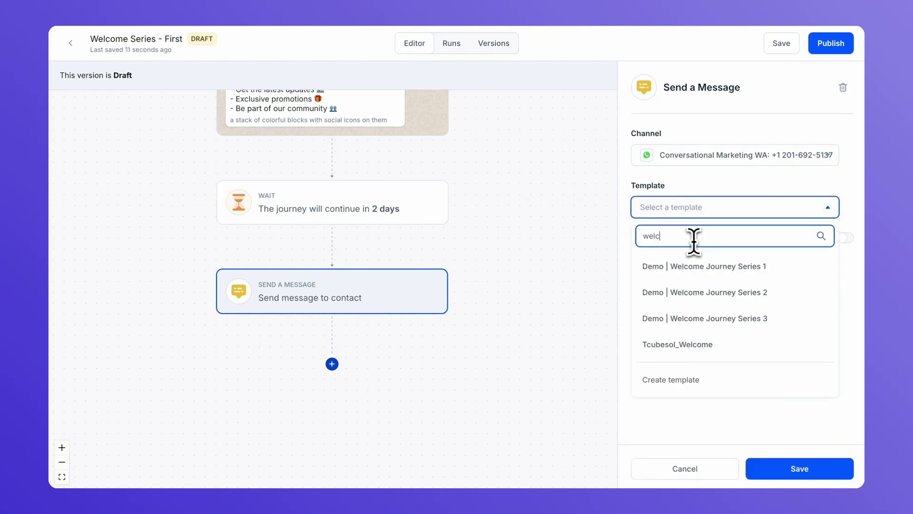
{"action": "left_click", "coordinate": [696, 323]}
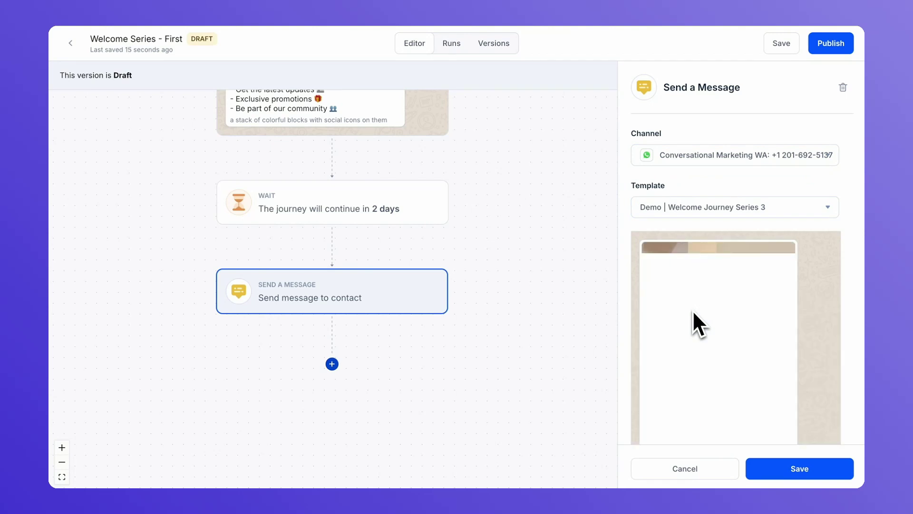
{"action": "scroll", "coordinate": [694, 314], "scroll_direction": "down", "scroll_amount": 5}
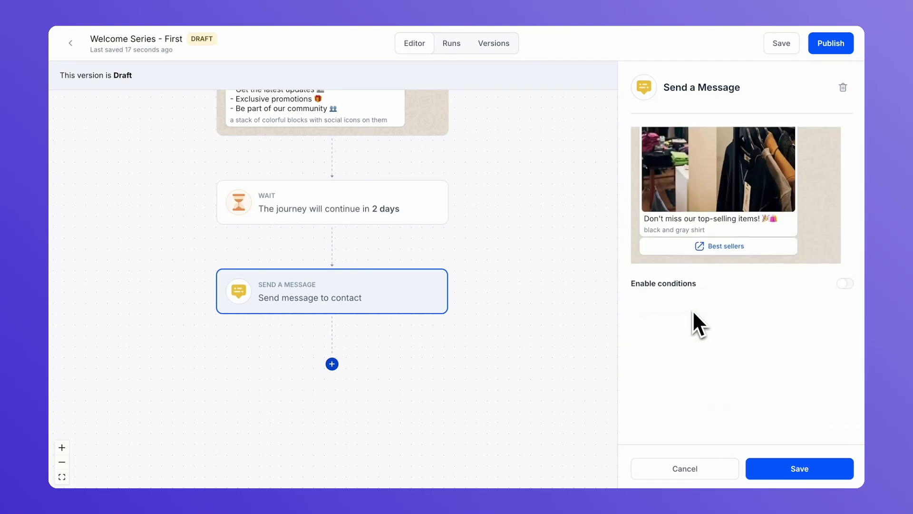
{"action": "left_click", "coordinate": [778, 468]}
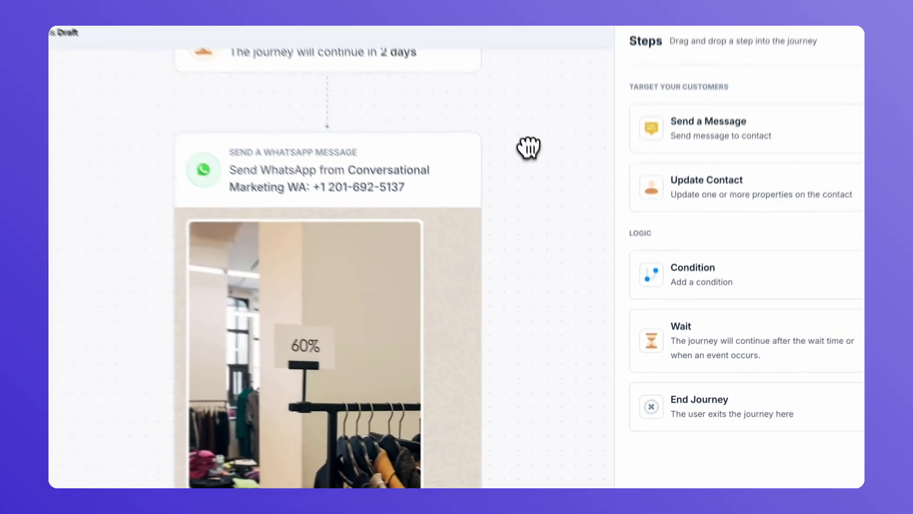
Publish the journey as version 'first welcome series' with description '3 step welcome series'
{"action": "scroll", "coordinate": [528, 147], "scroll_direction": "down", "scroll_amount": 5}
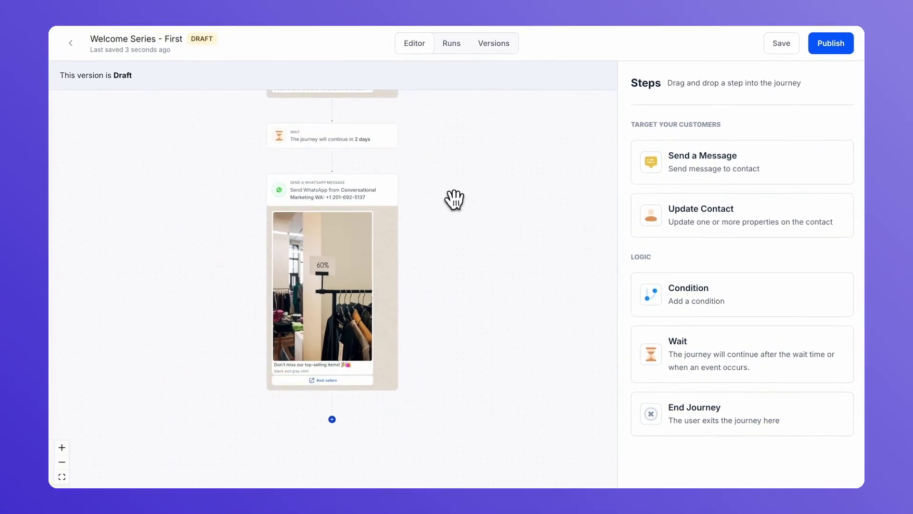
{"action": "left_click_drag", "start_coordinate": [454, 200], "coordinate": [487, 327]}
{"action": "left_click_drag", "start_coordinate": [494, 226], "coordinate": [499, 340]}
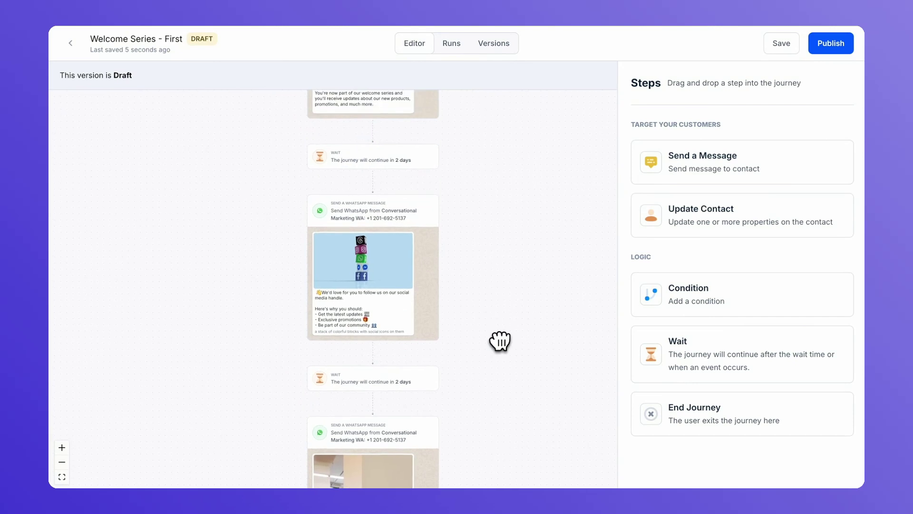
{"action": "scroll", "coordinate": [499, 342], "scroll_direction": "down", "scroll_amount": 2}
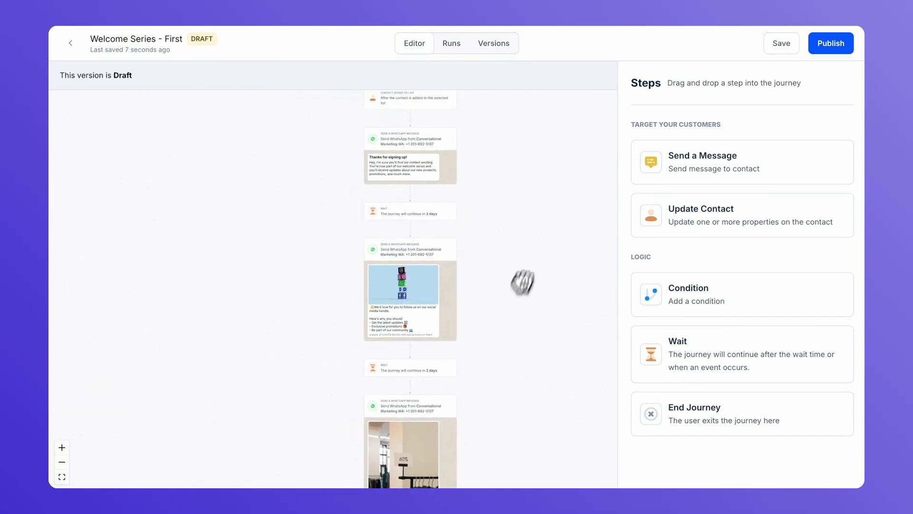
{"action": "left_click", "coordinate": [822, 51]}
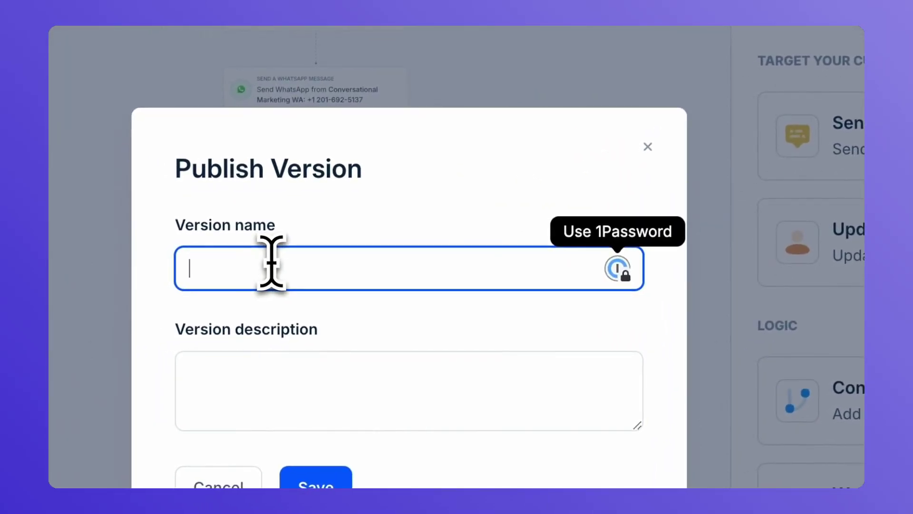
{"action": "type", "text": "first welc"}
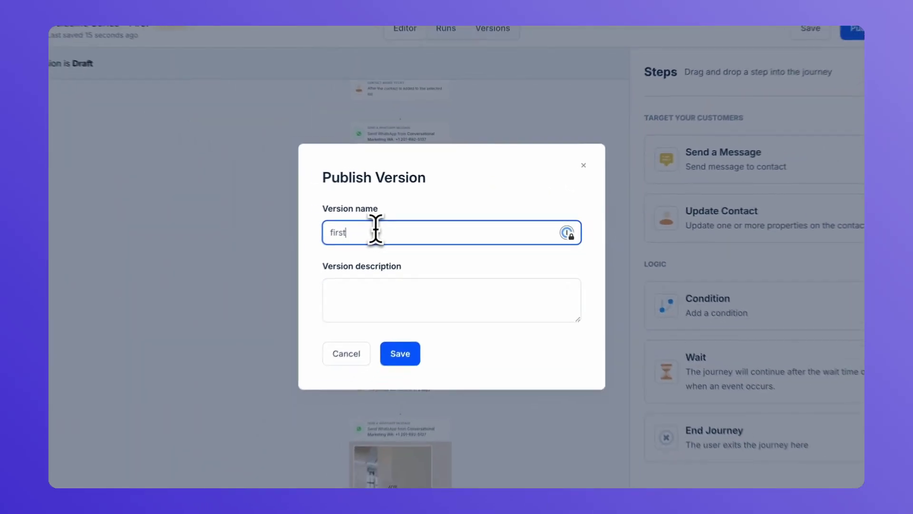
{"action": "type", "text": "ome series"}
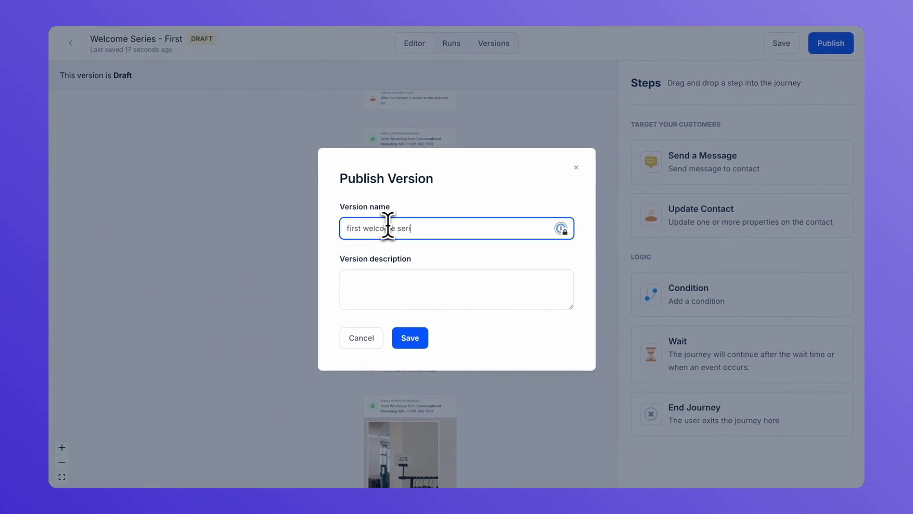
{"action": "left_click", "coordinate": [375, 282]}
{"action": "type", "text": "3 ste"}
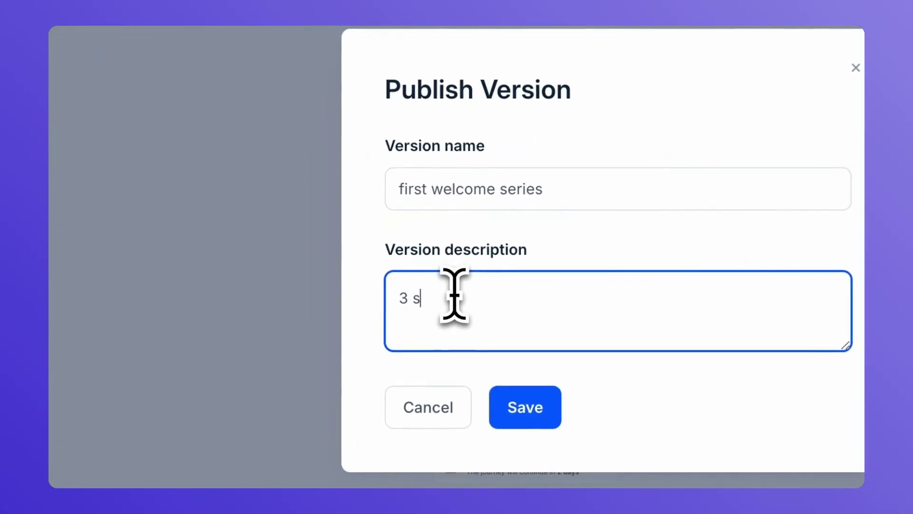
{"action": "type", "text": "p welcome series"}
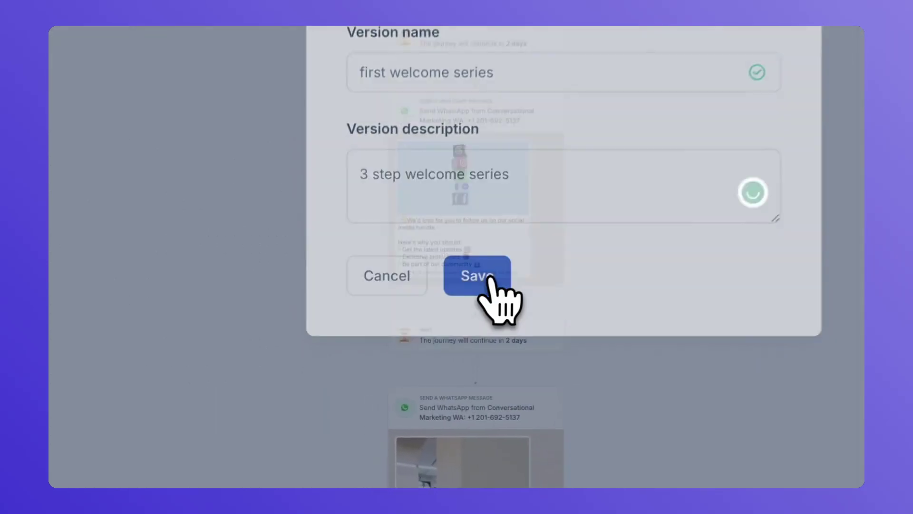
{"action": "left_click", "coordinate": [410, 338]}
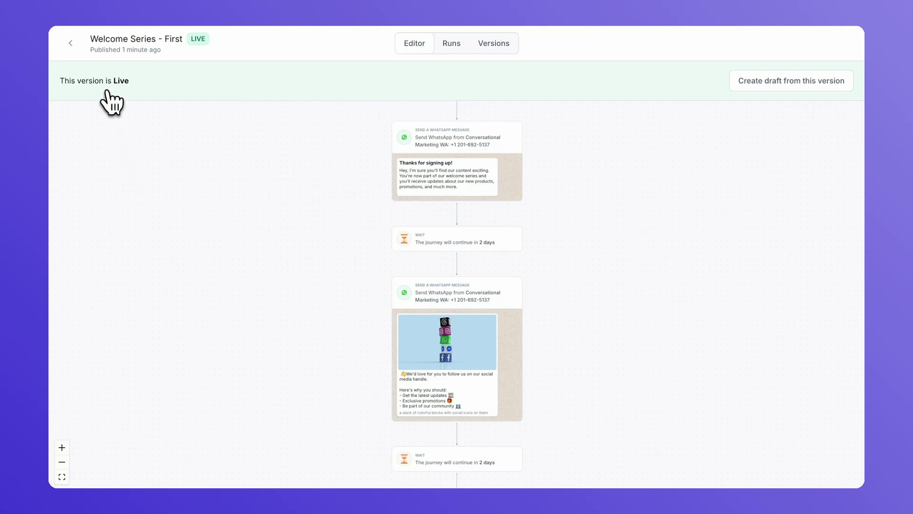
Leave the journey for Grow Customers > Sign-up forms and clear the projects search box
{"action": "left_click", "coordinate": [71, 43]}
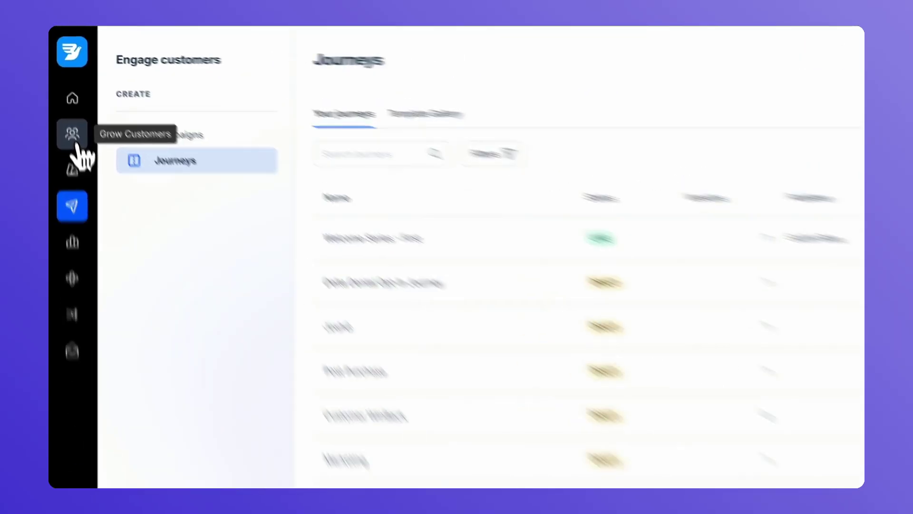
{"action": "left_click", "coordinate": [72, 125]}
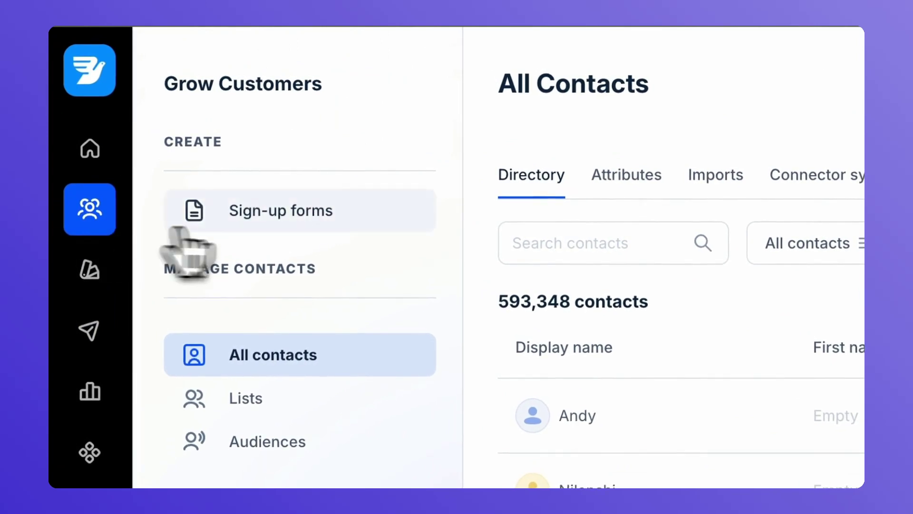
{"action": "left_click", "coordinate": [284, 223]}
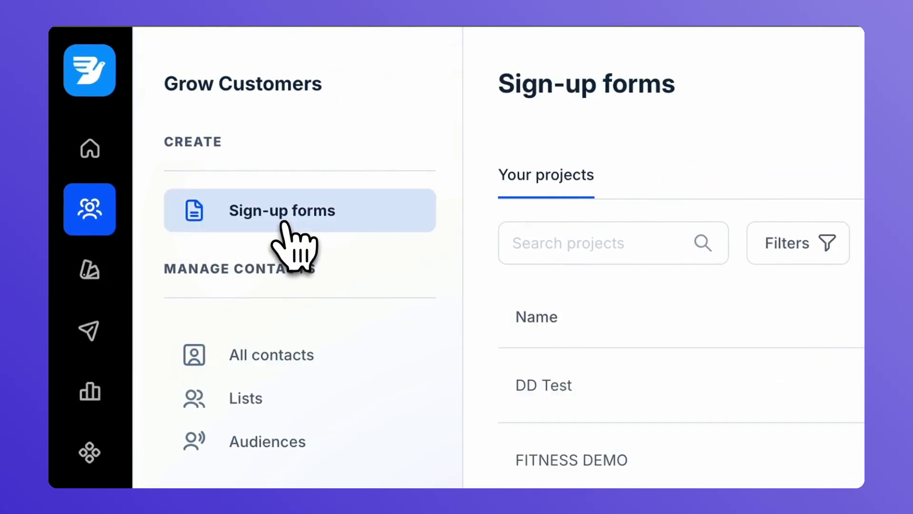
{"action": "left_click", "coordinate": [585, 243]}
{"action": "type", "text": "welc"}
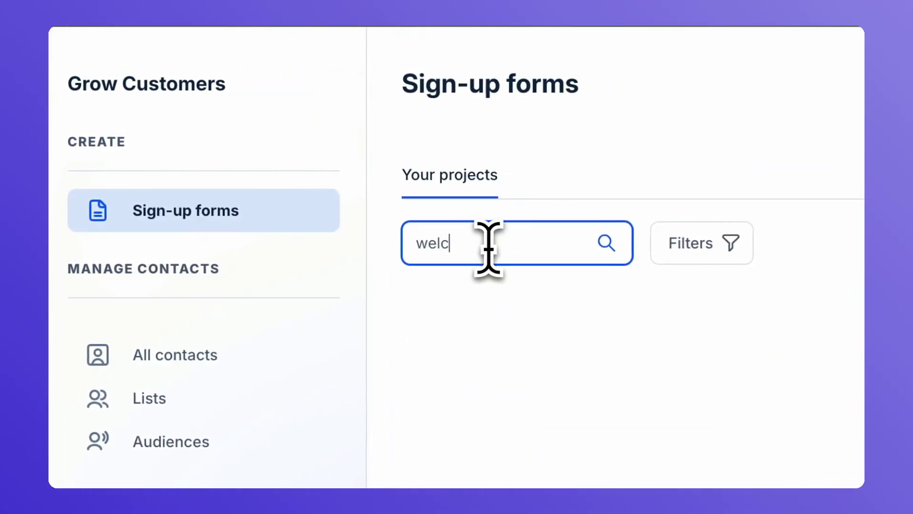
{"action": "key", "text": "BackSpace"}
{"action": "key", "text": "BackSpace"}
Search the projects for 'mu' and open the Demo | Multichannel Sign up Form's latest version
{"action": "type", "text": "mu"}
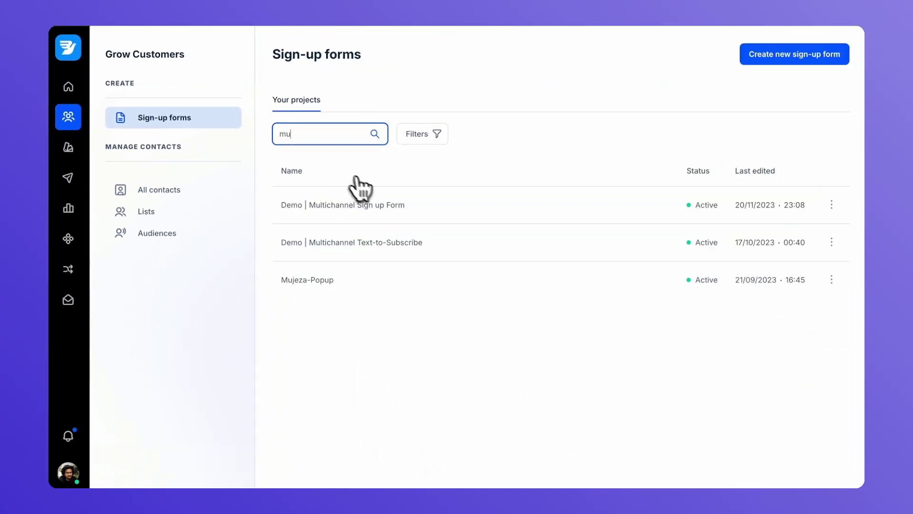
{"action": "left_click", "coordinate": [365, 206]}
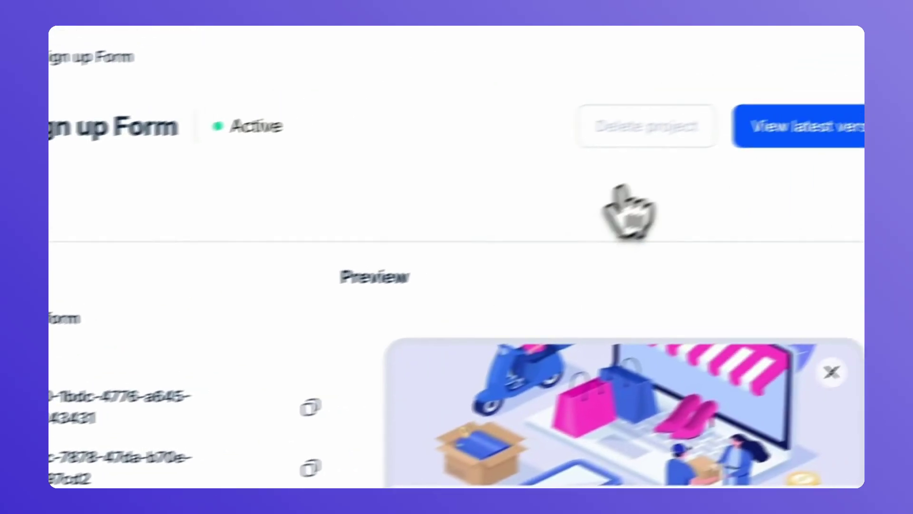
{"action": "left_click", "coordinate": [739, 151]}
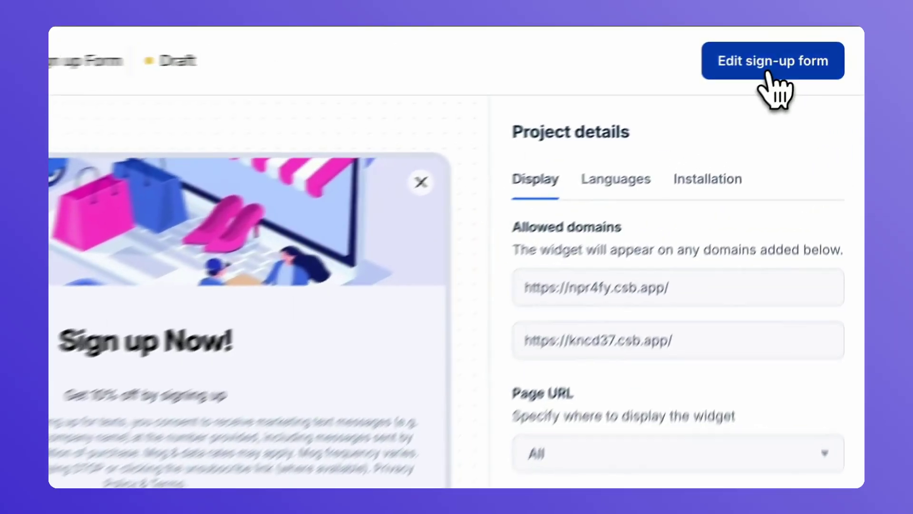
Edit the form and confirm the WhatsApp Button's list is Demo | WhatsApp Subscriber List
{"action": "left_click", "coordinate": [769, 71]}
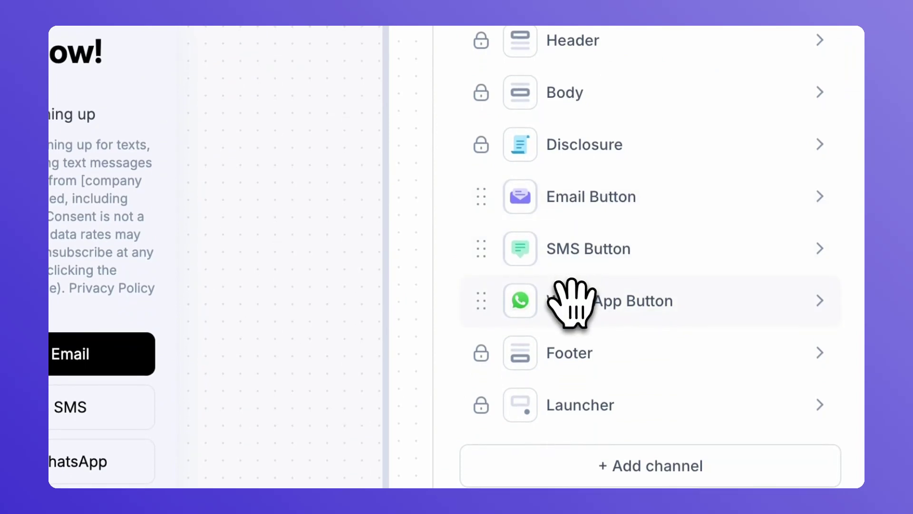
{"action": "left_click", "coordinate": [573, 304]}
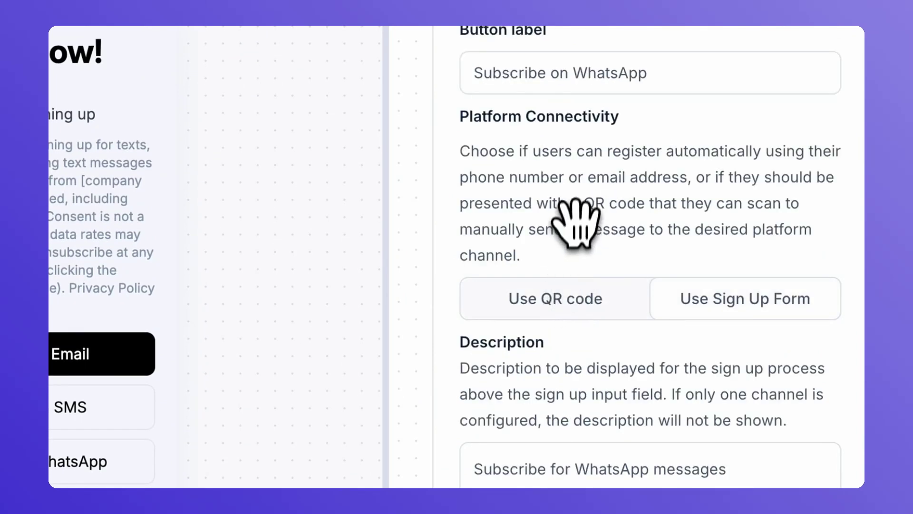
{"action": "scroll", "coordinate": [577, 218], "scroll_direction": "down", "scroll_amount": 3}
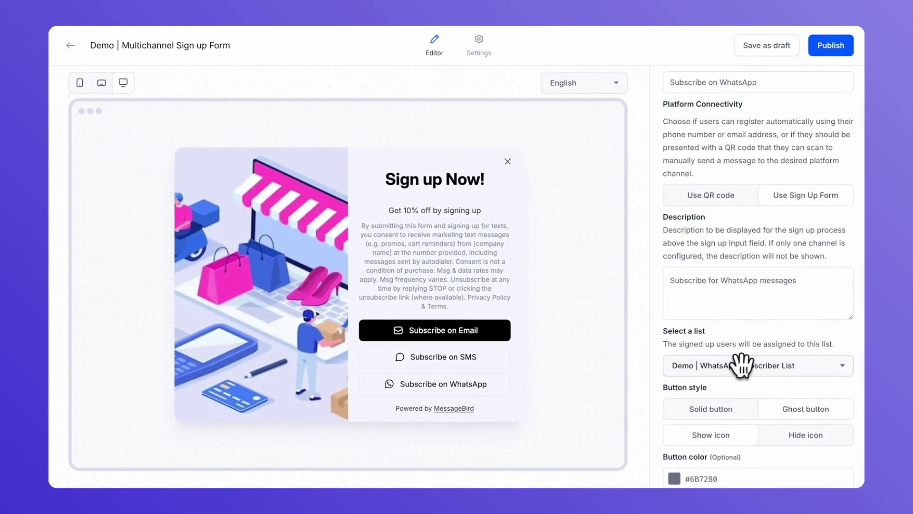
{"action": "scroll", "coordinate": [742, 354], "scroll_direction": "down", "scroll_amount": 1}
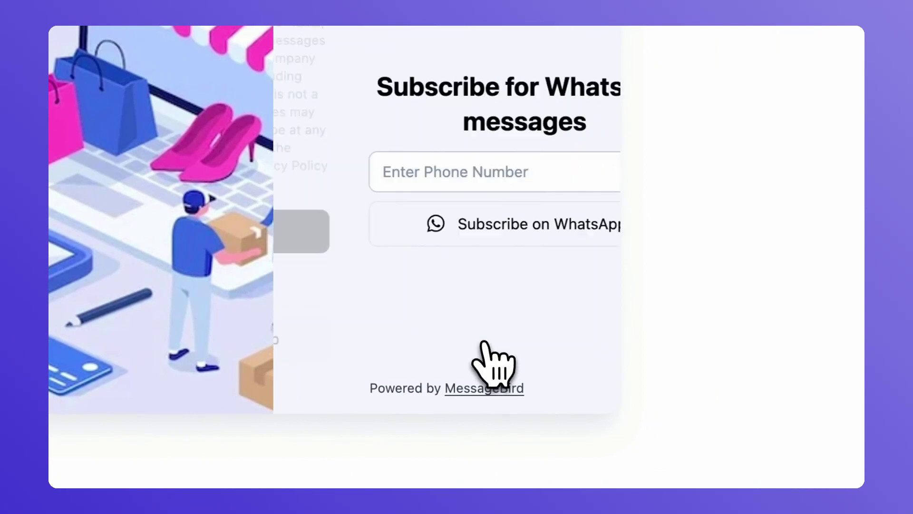
Subscribe a test phone number through the popup's WhatsApp option on the CodeSandbox page
{"action": "left_click", "coordinate": [410, 178]}
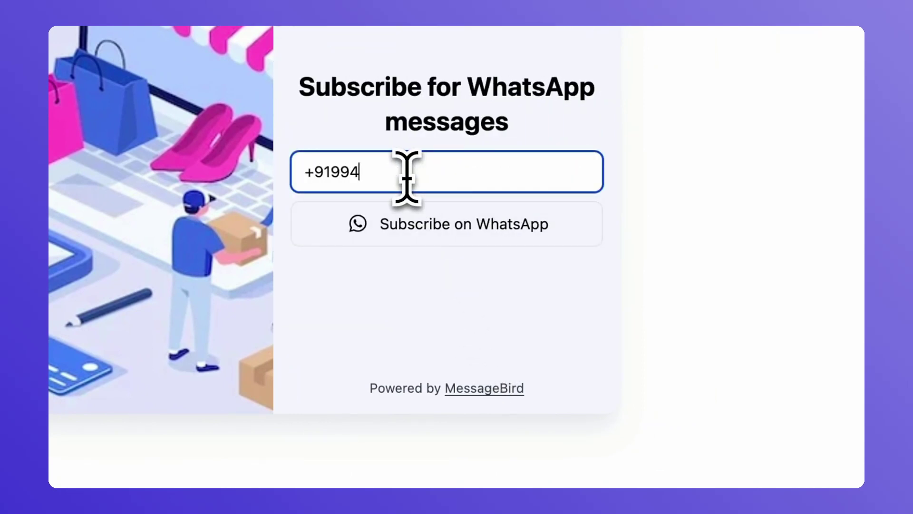
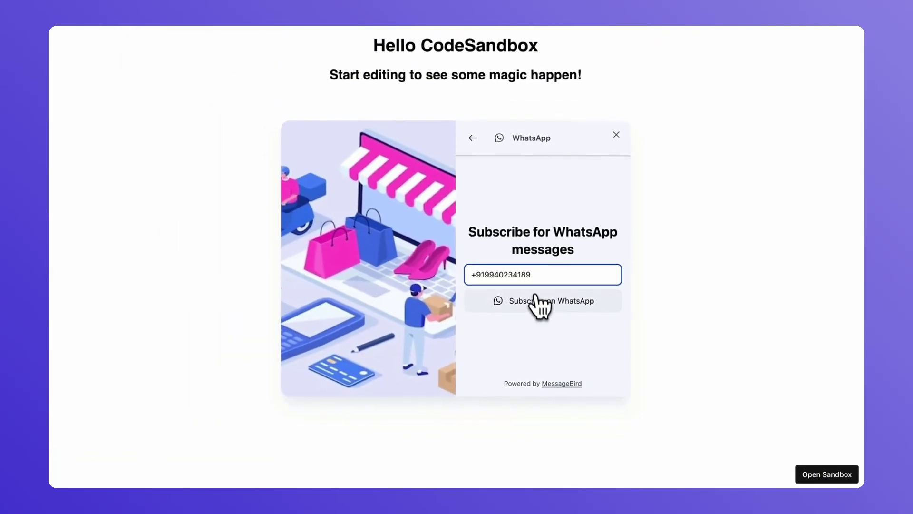
{"action": "left_click", "coordinate": [537, 309]}
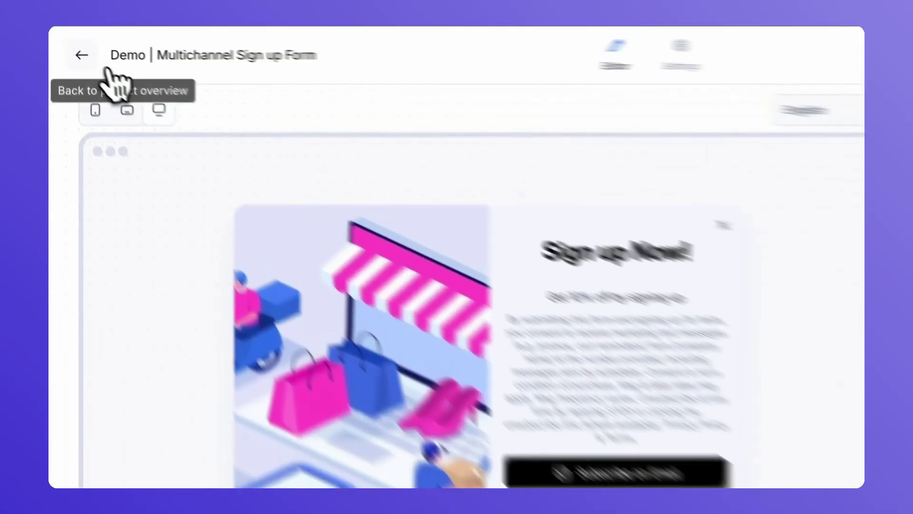
Open the In Progress run under the Runs tab of the Welcome Series - First journey
{"action": "left_click", "coordinate": [61, 45]}
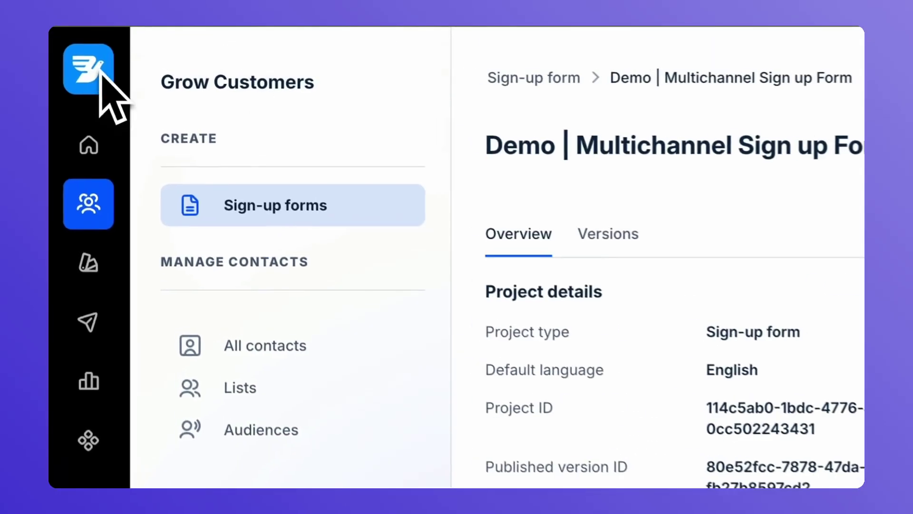
{"action": "left_click", "coordinate": [89, 329]}
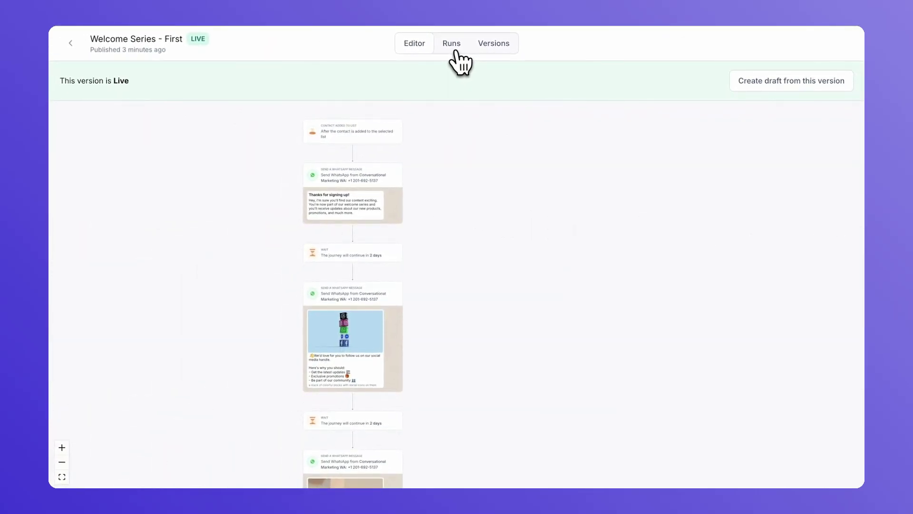
{"action": "left_click", "coordinate": [454, 50]}
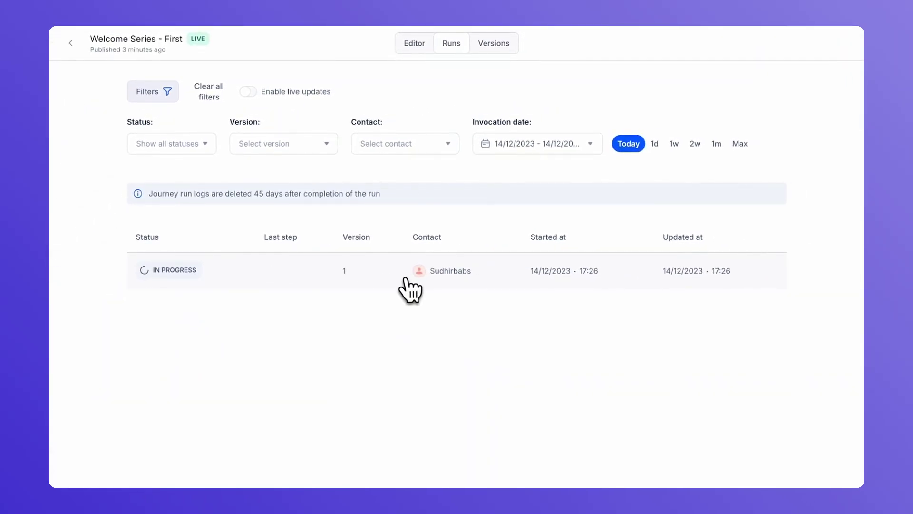
{"action": "left_click", "coordinate": [406, 281]}
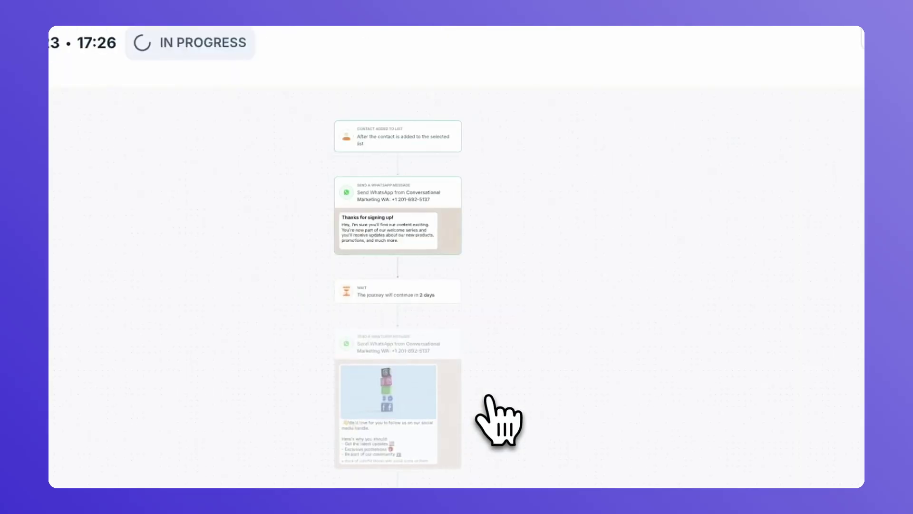